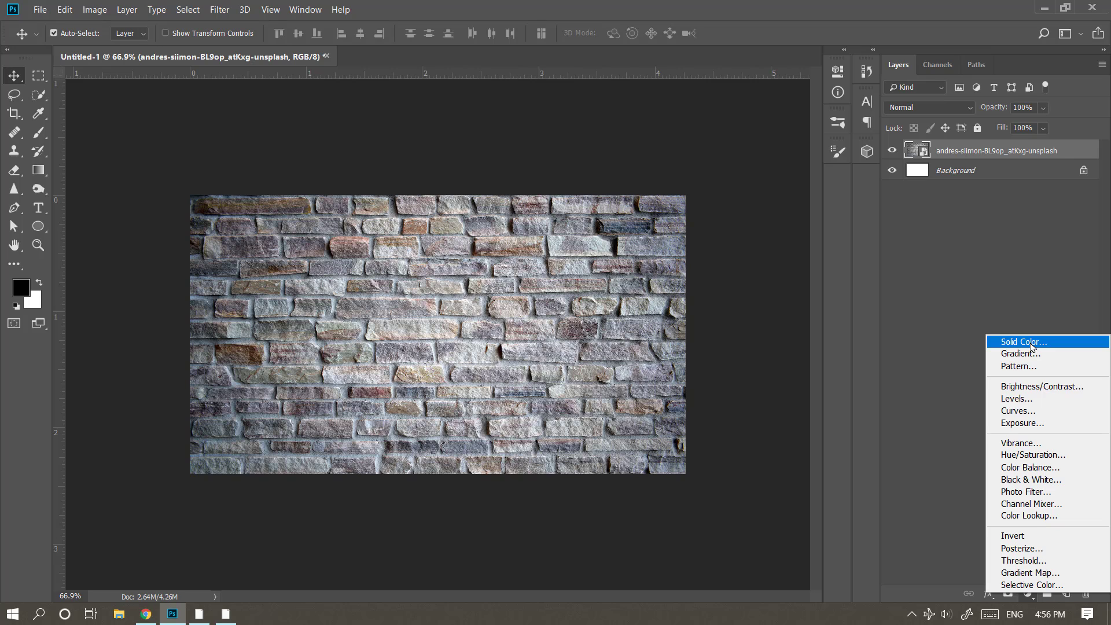
Step: Add a black Solid Color fill layer above the brick wall image and set its opacity to 50%
click(1035, 344)
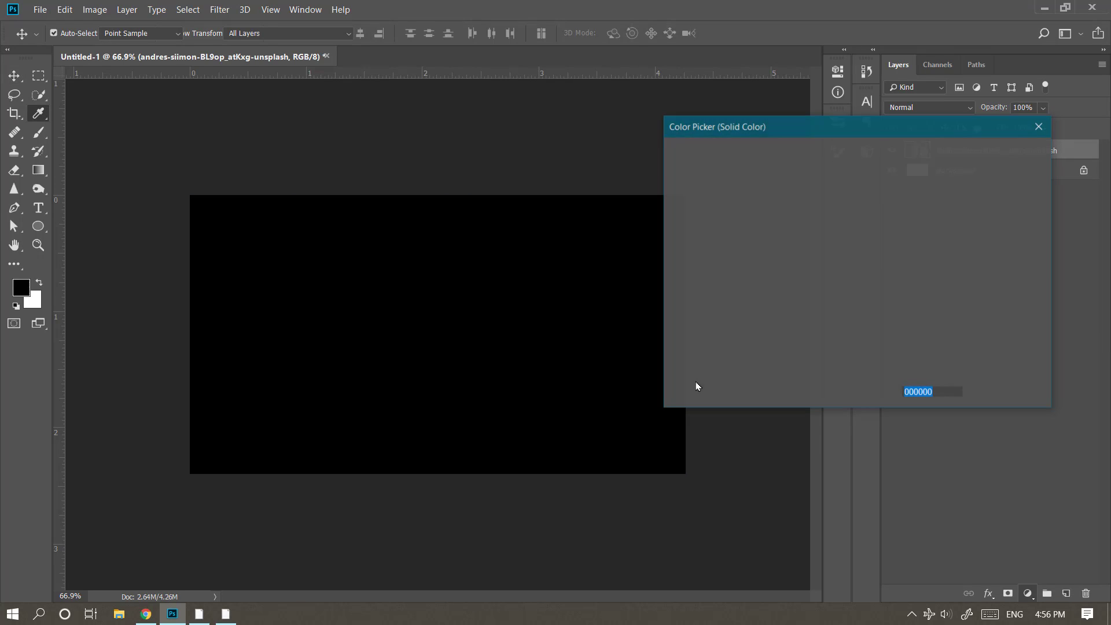
click(978, 155)
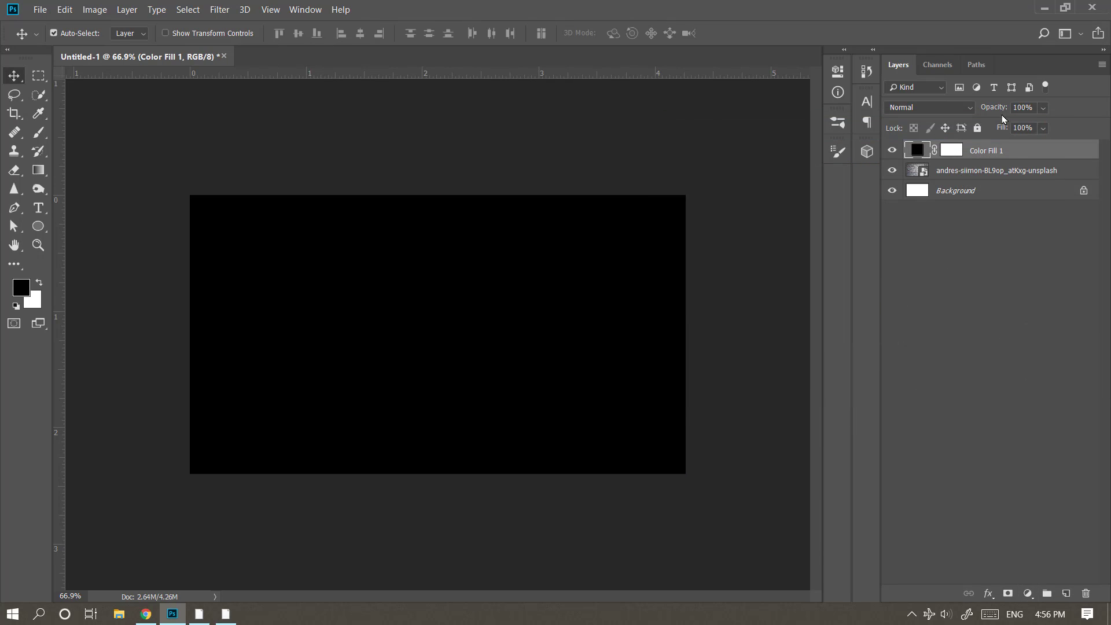
click(1042, 110)
click(1026, 126)
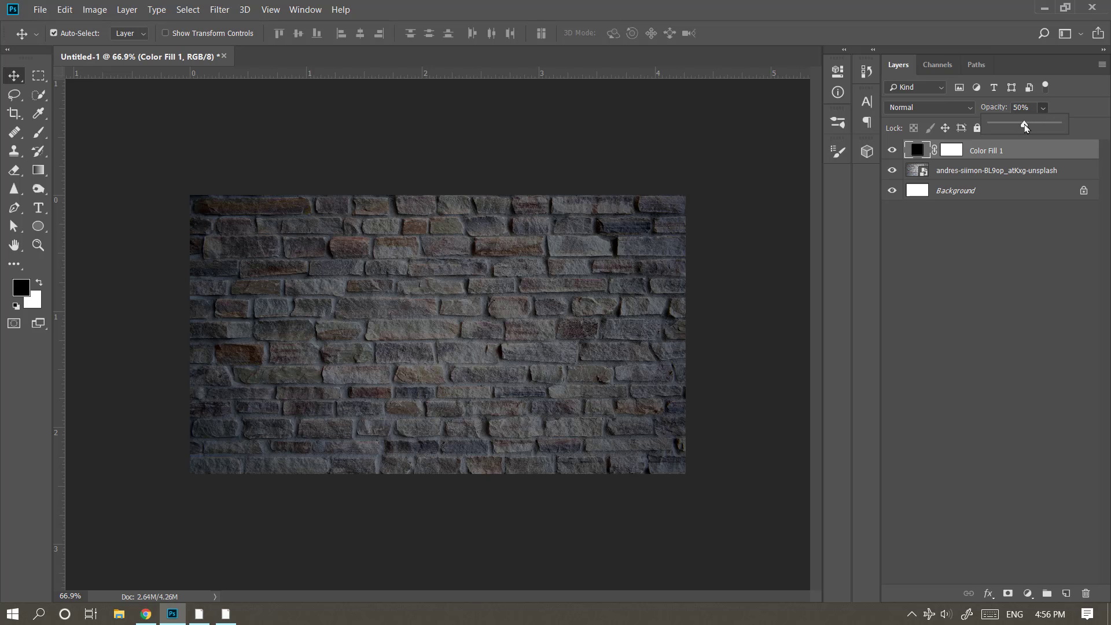
click(1020, 175)
Step: Add a Curves adjustment directly above the brick image and pull the curve's lower midtones down to darken the wall
click(1008, 172)
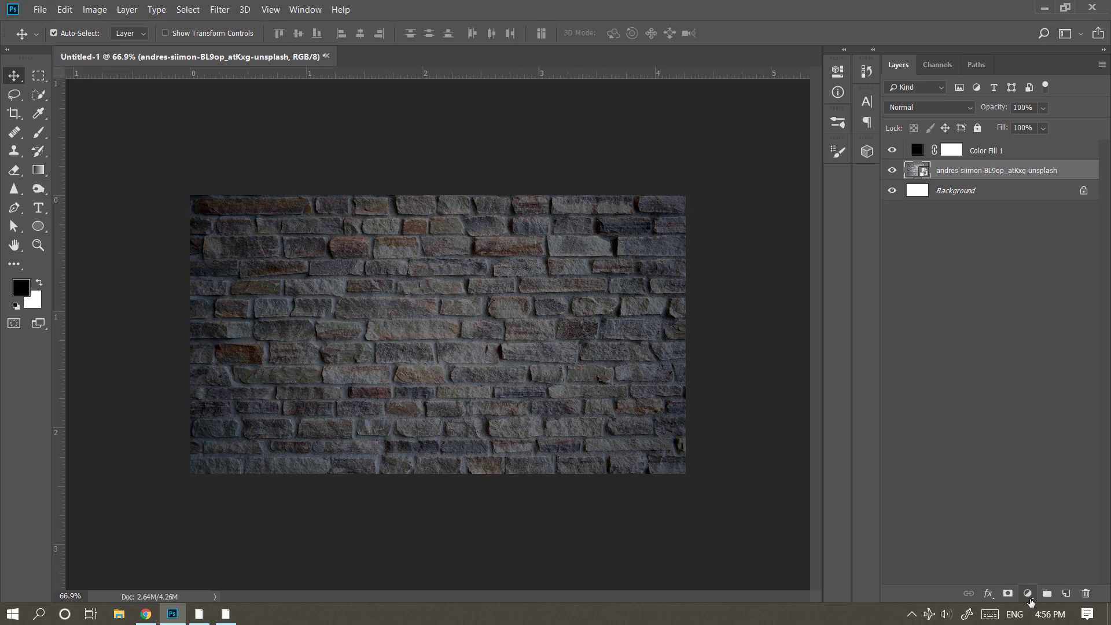
click(1029, 594)
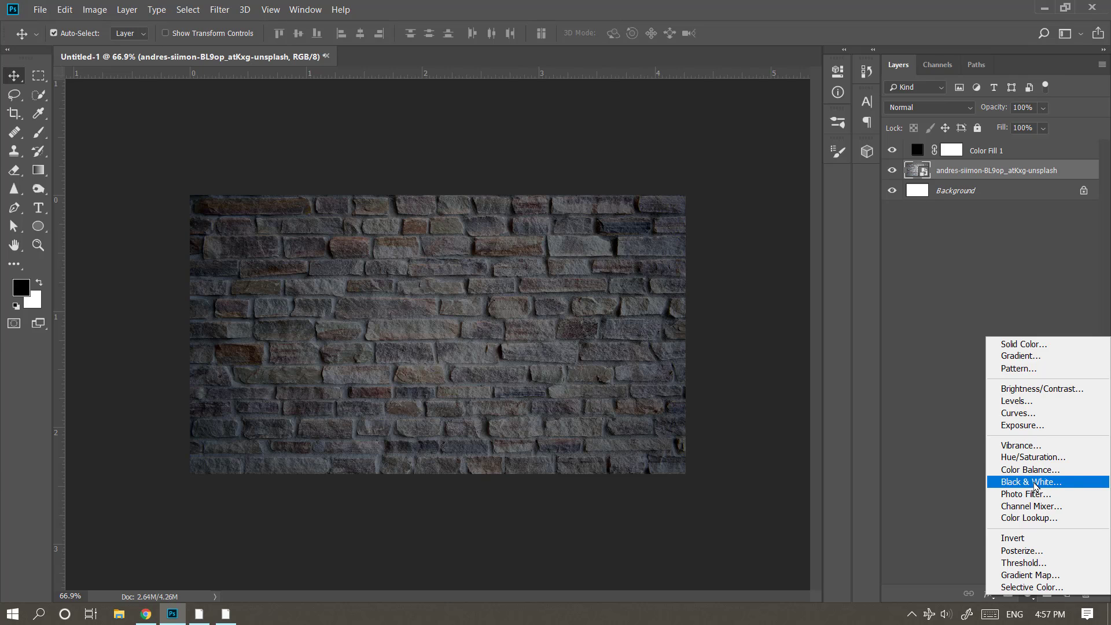
click(1026, 414)
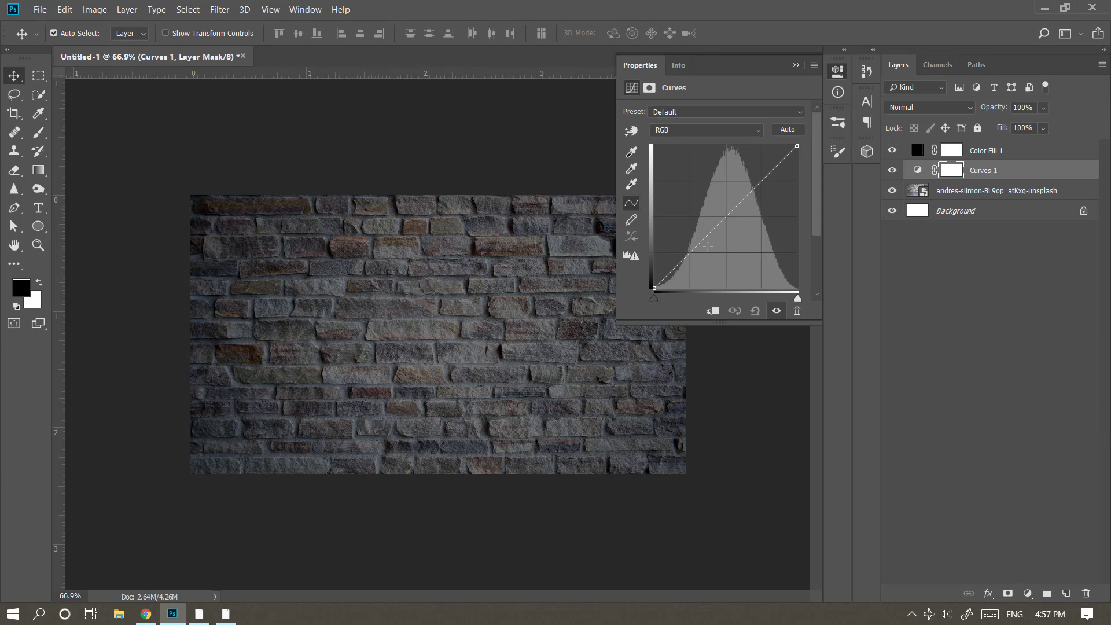
drag(708, 247, 718, 278)
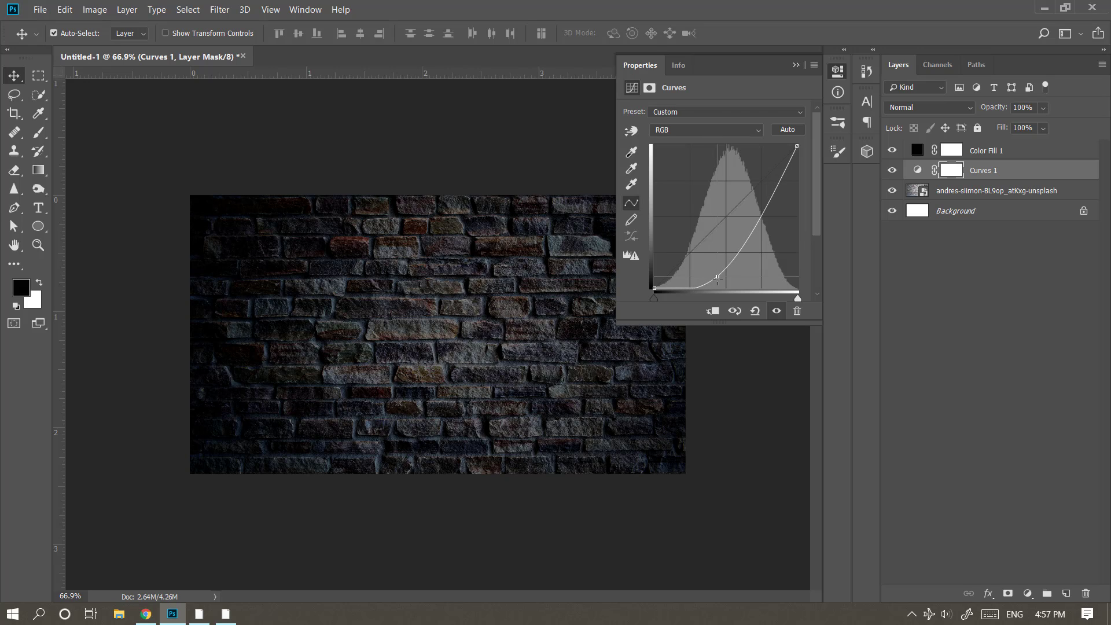
click(796, 65)
Step: Add a Black & White adjustment with default values directly above the brick image
click(968, 192)
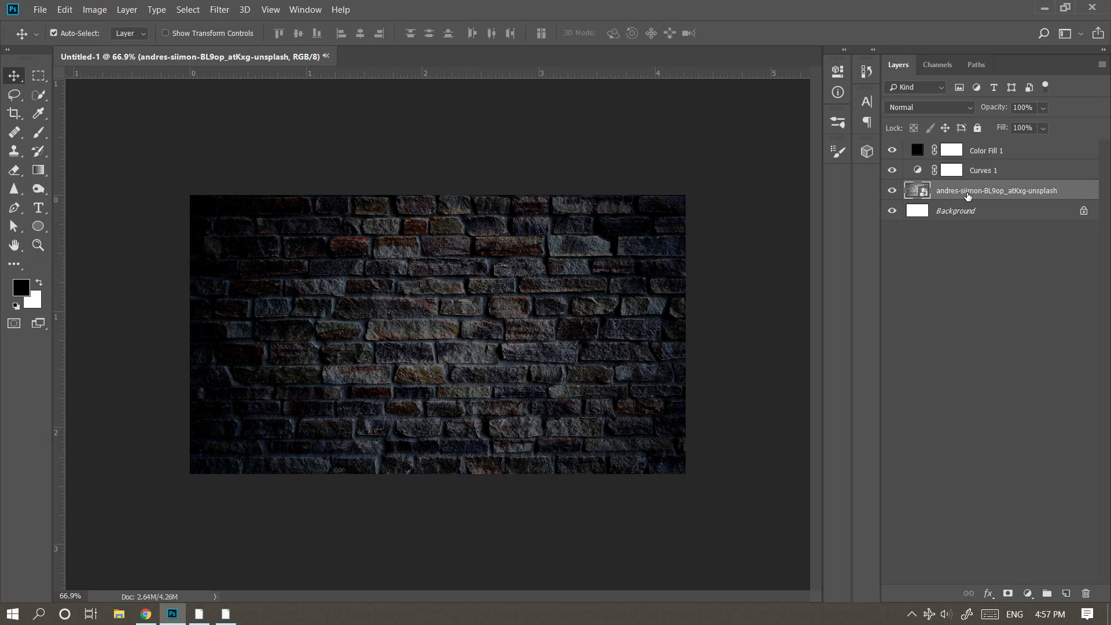
click(1029, 595)
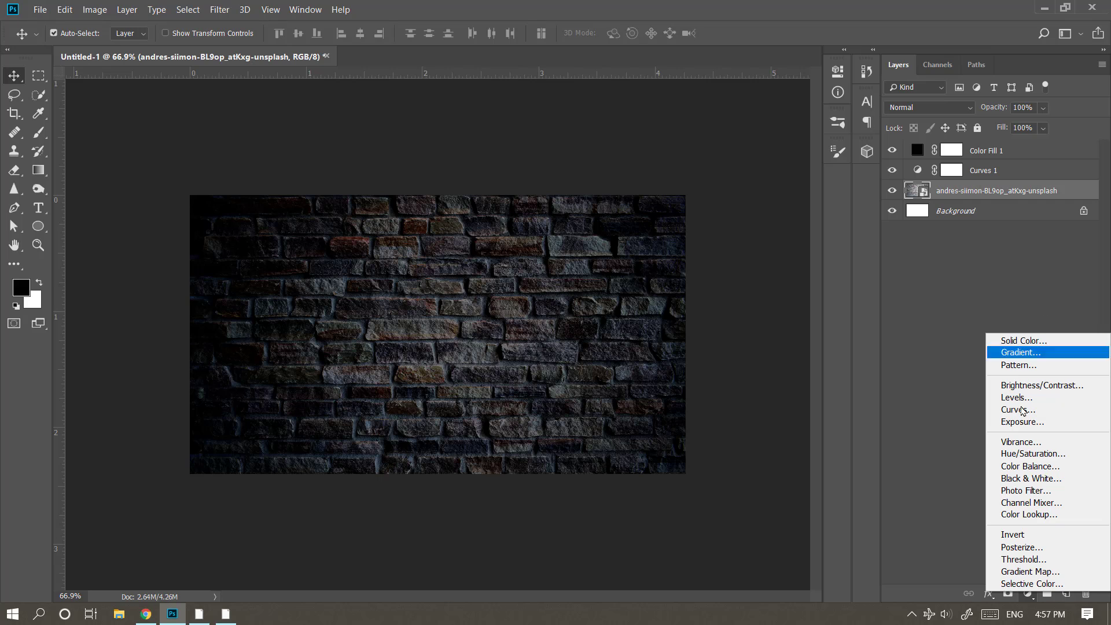
click(1042, 481)
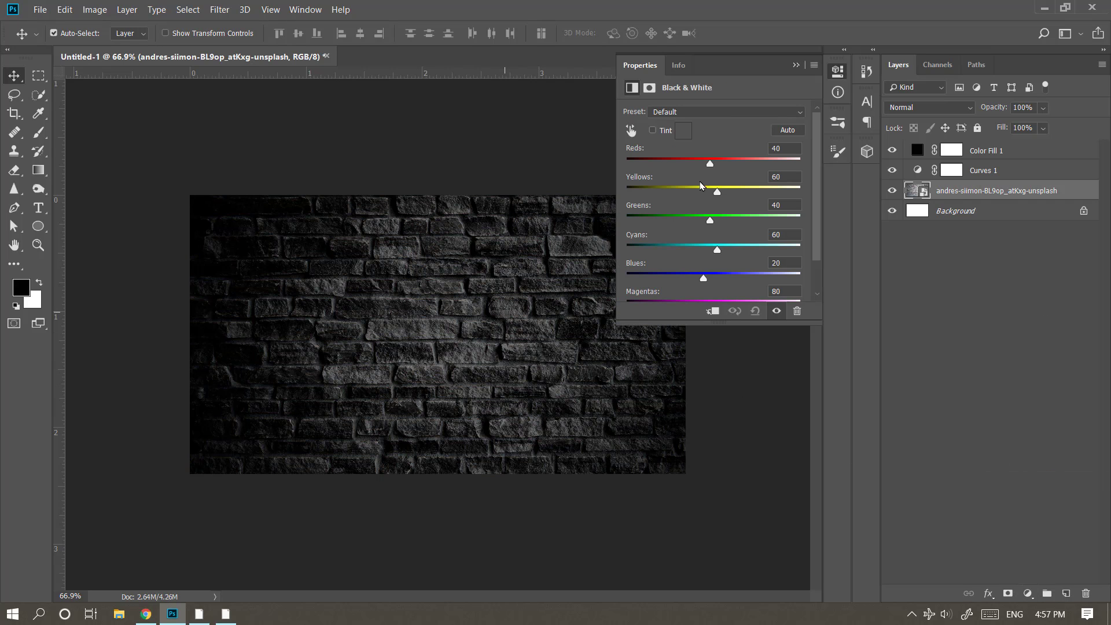
click(797, 66)
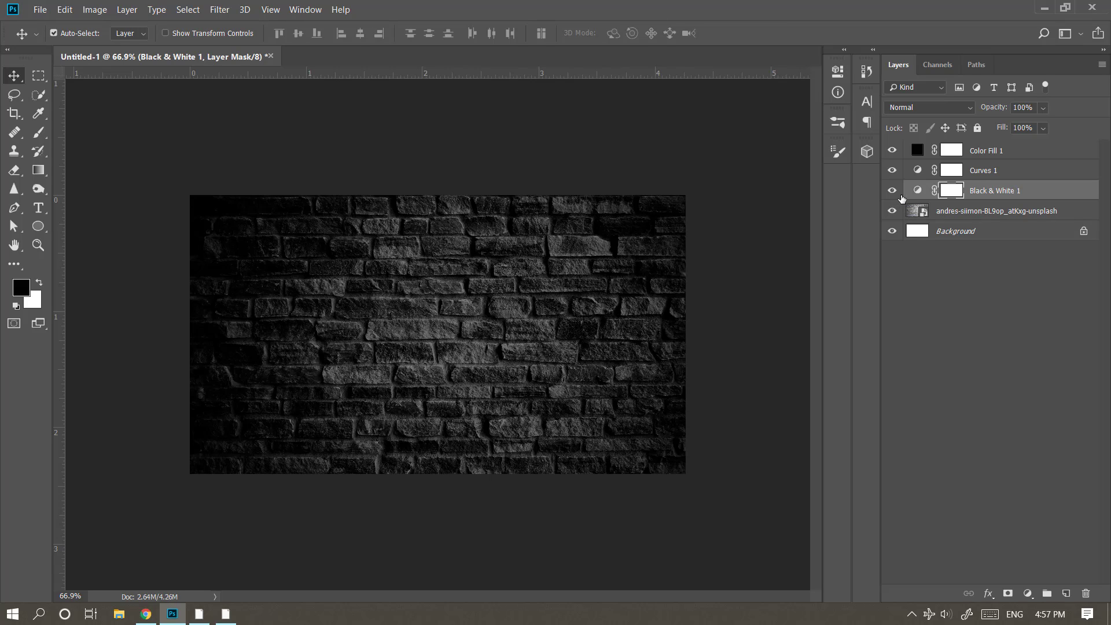
Step: Review the color fill layer's opacity and color, along with the Curves and Black & White adjustment layers
click(989, 156)
key(5)
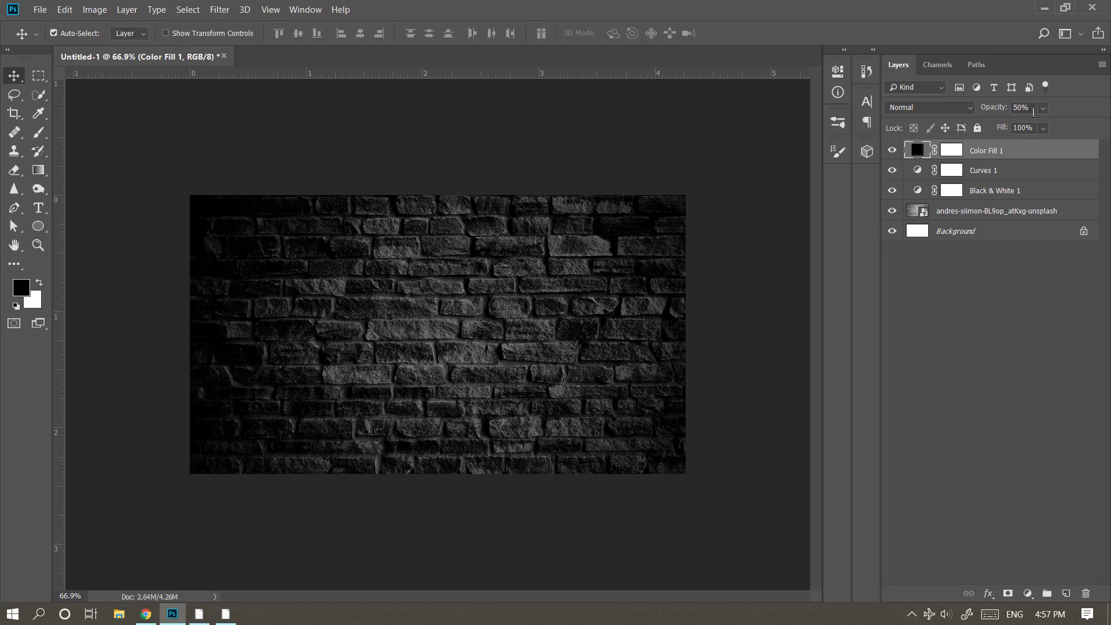
double_click(917, 150)
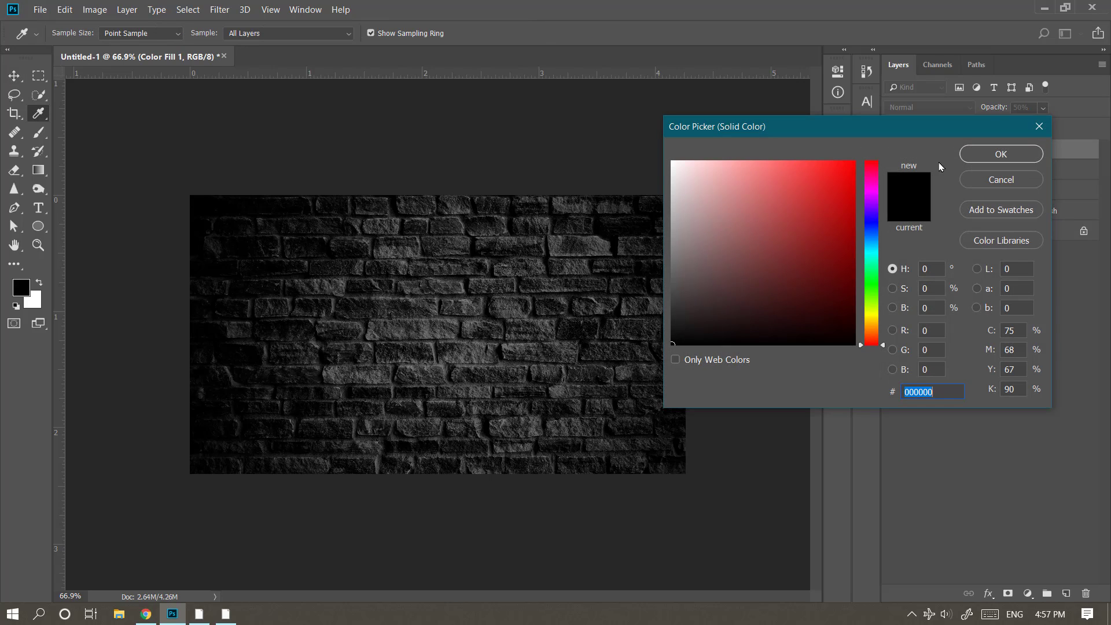
click(999, 155)
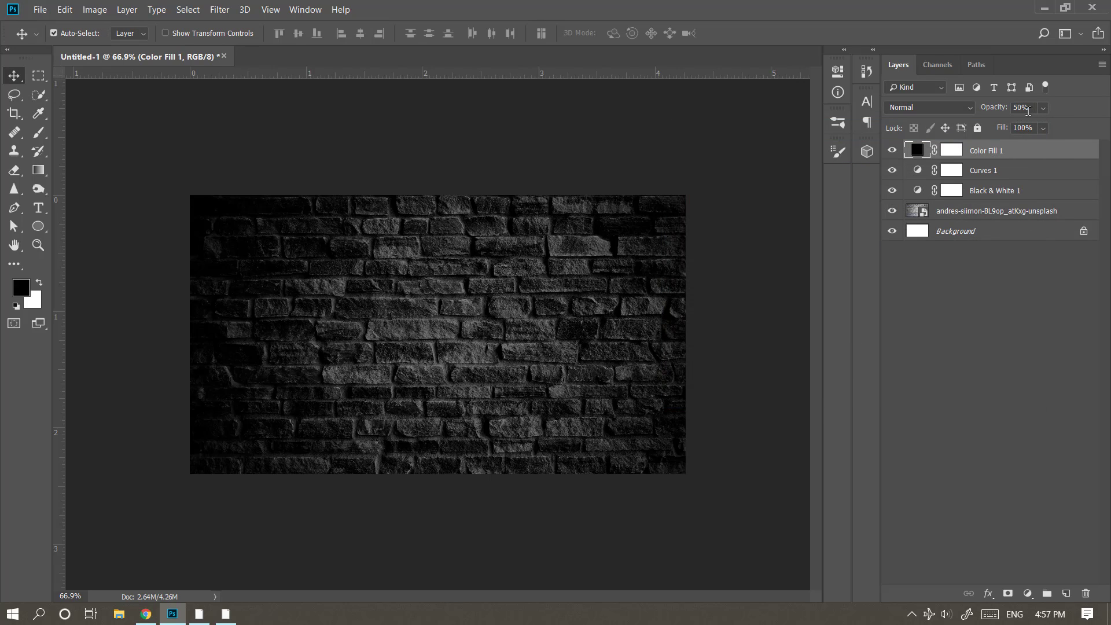
click(994, 174)
click(991, 196)
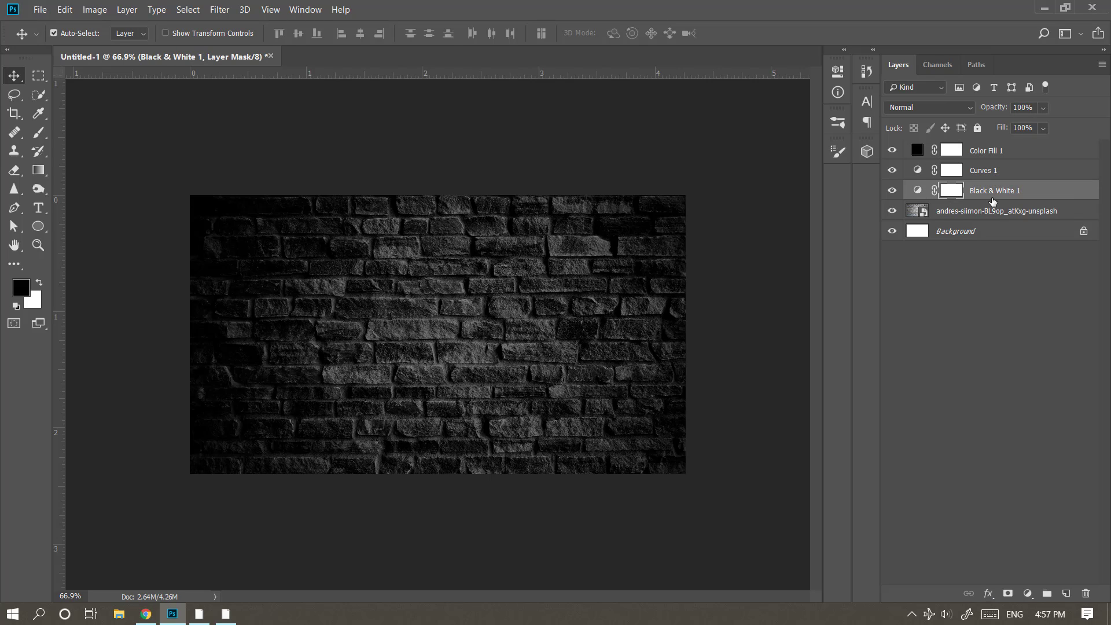
click(971, 155)
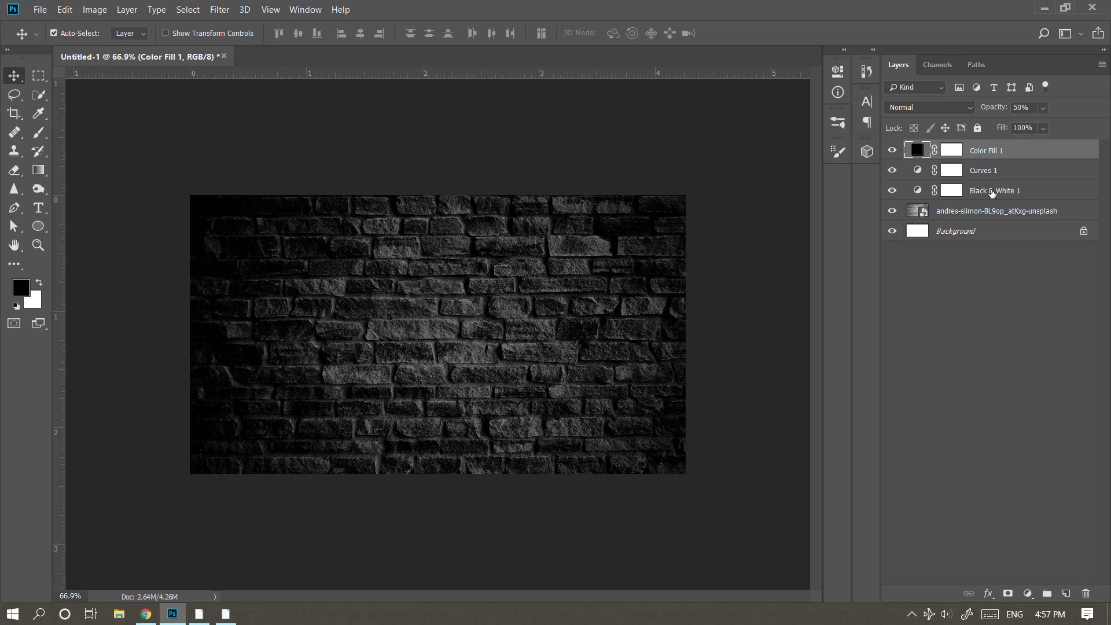
shift+click(997, 196)
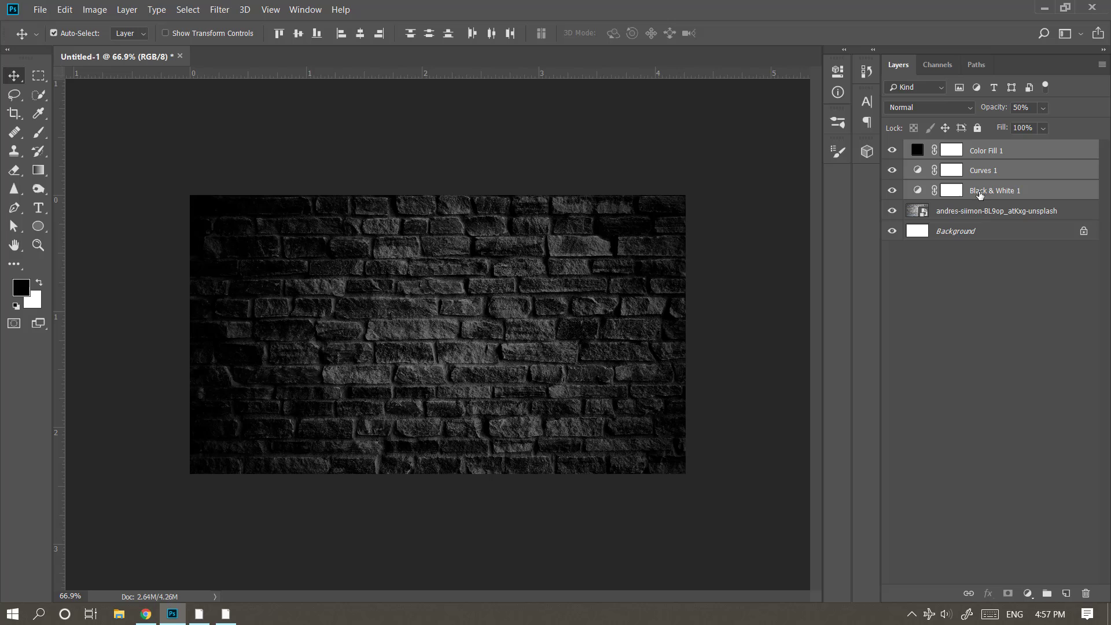
Step: Add a Gradient fill layer above the black color fill, using the Radial style with Reverse enabled
click(999, 155)
click(1028, 594)
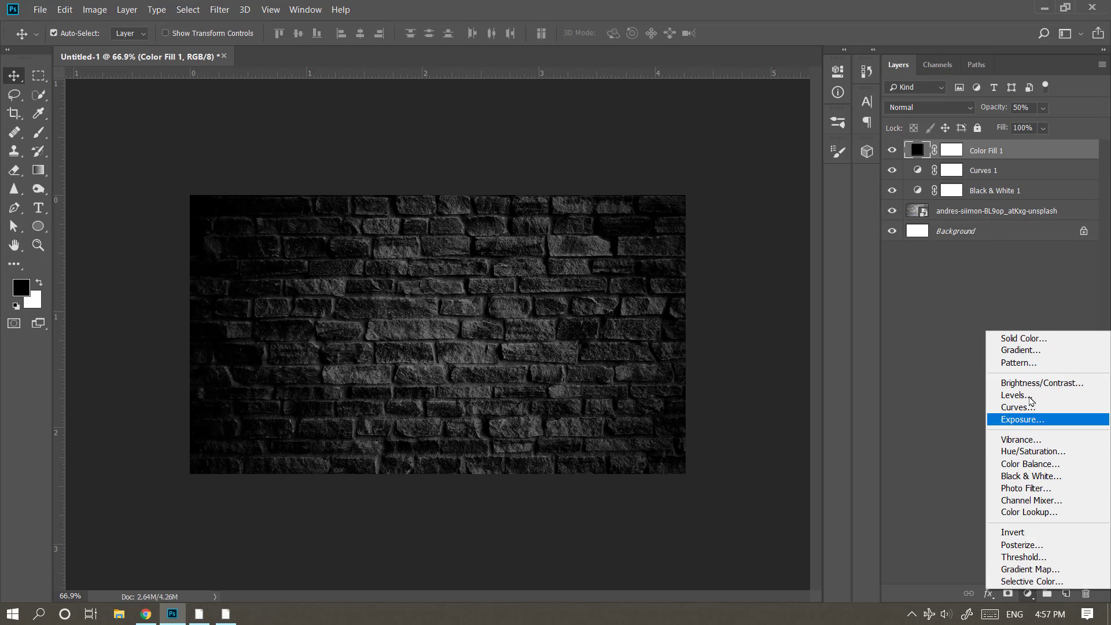
click(1028, 352)
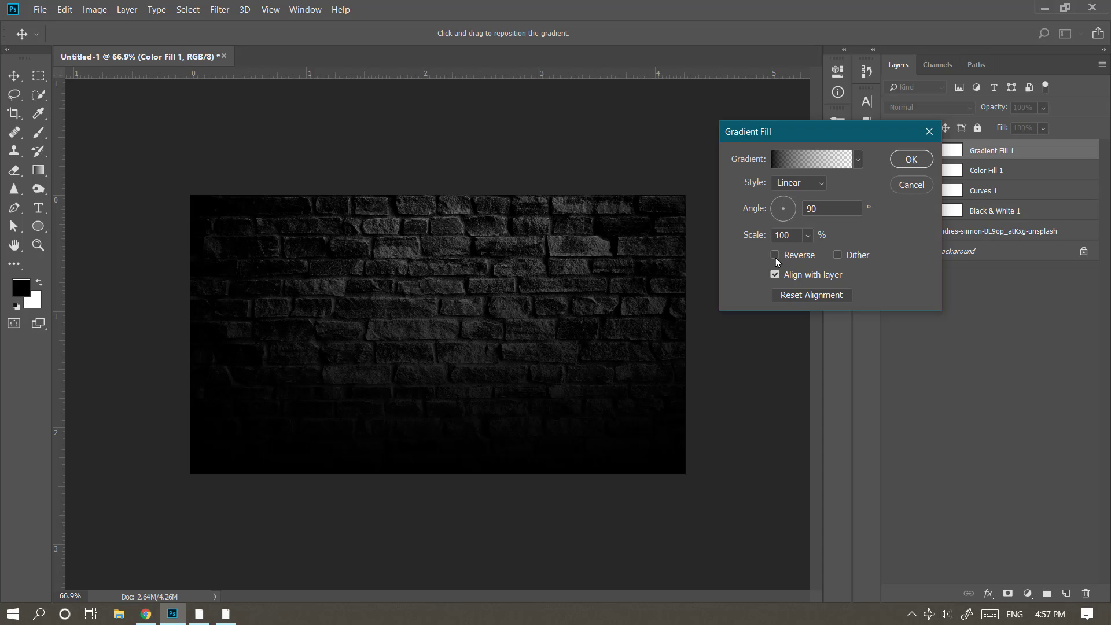
click(798, 184)
click(796, 209)
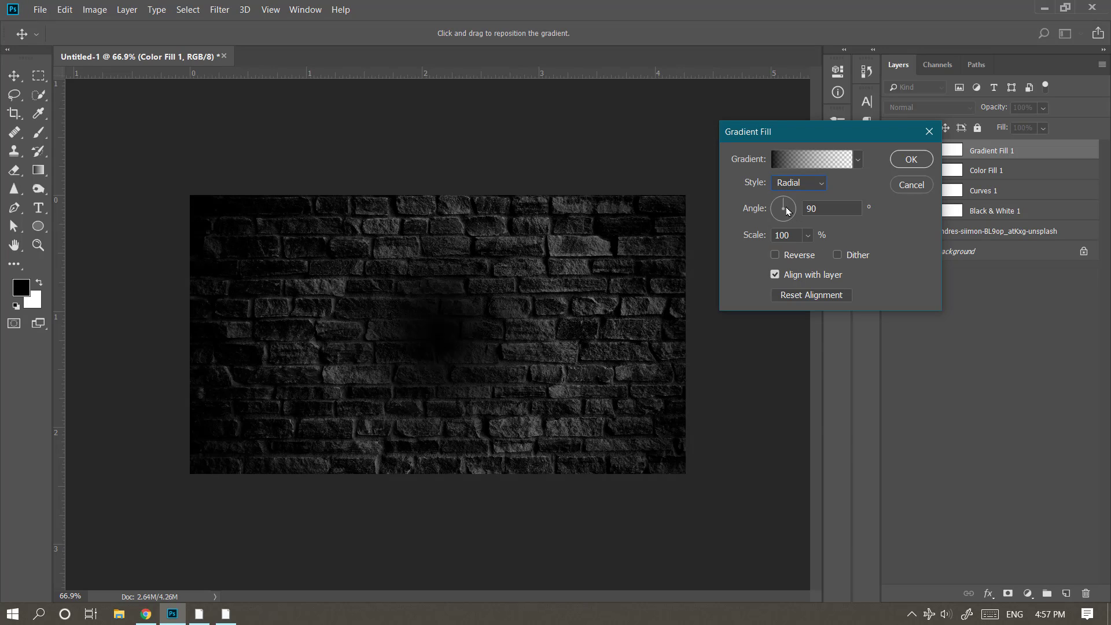
click(778, 258)
Step: Set the gradient fill's scale to 120% and its angle to 20°, and apply the fill
click(809, 235)
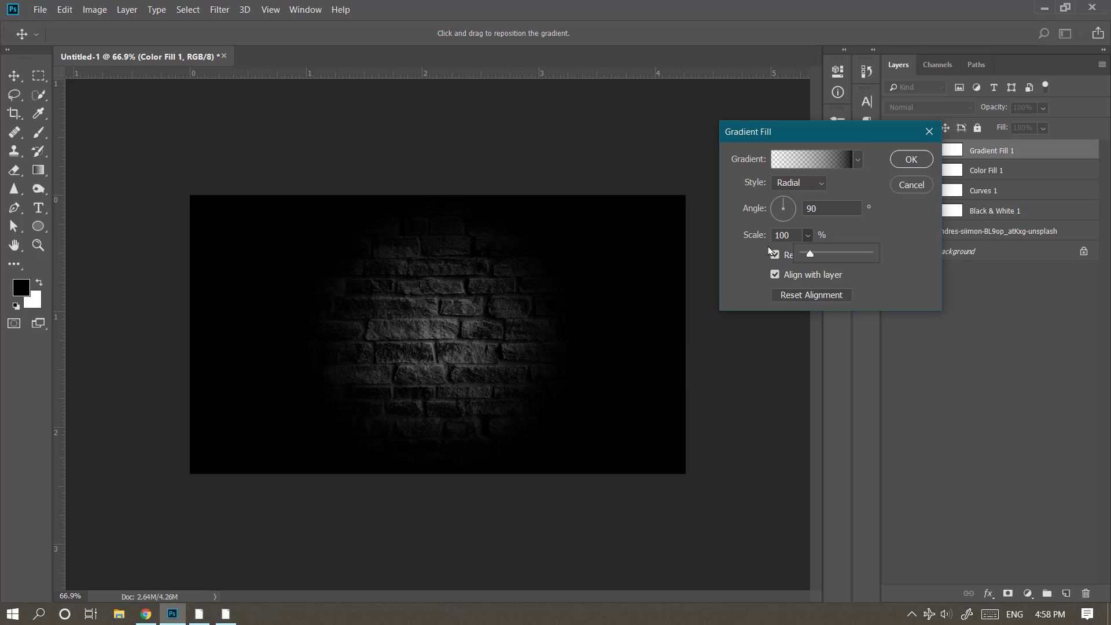
drag(813, 257, 815, 256)
text(1)
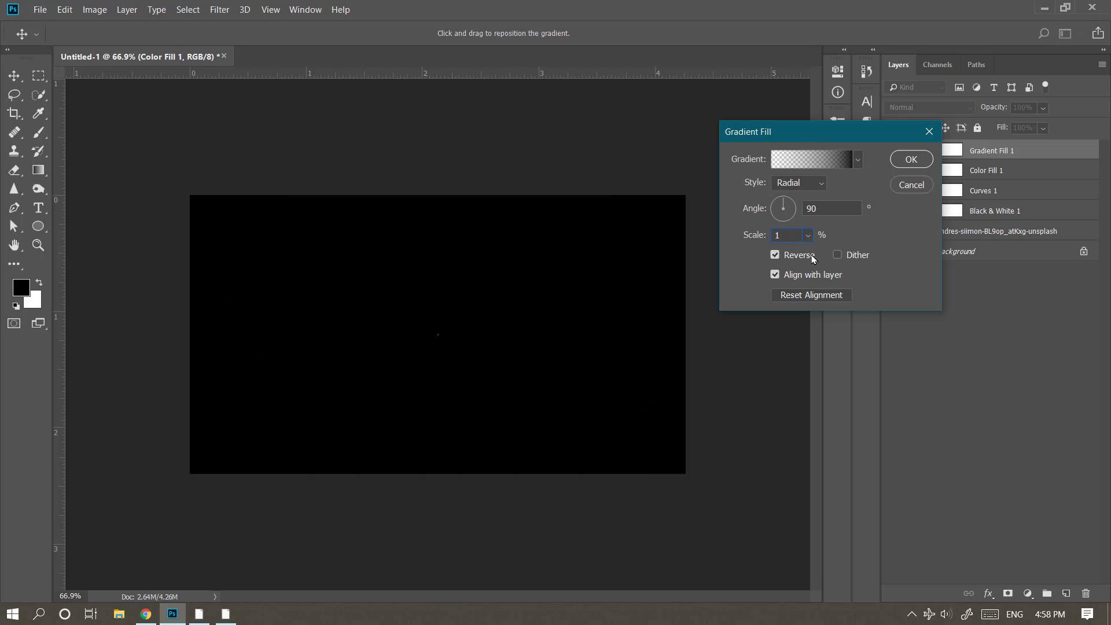
text(20)
key(shift+Tab)
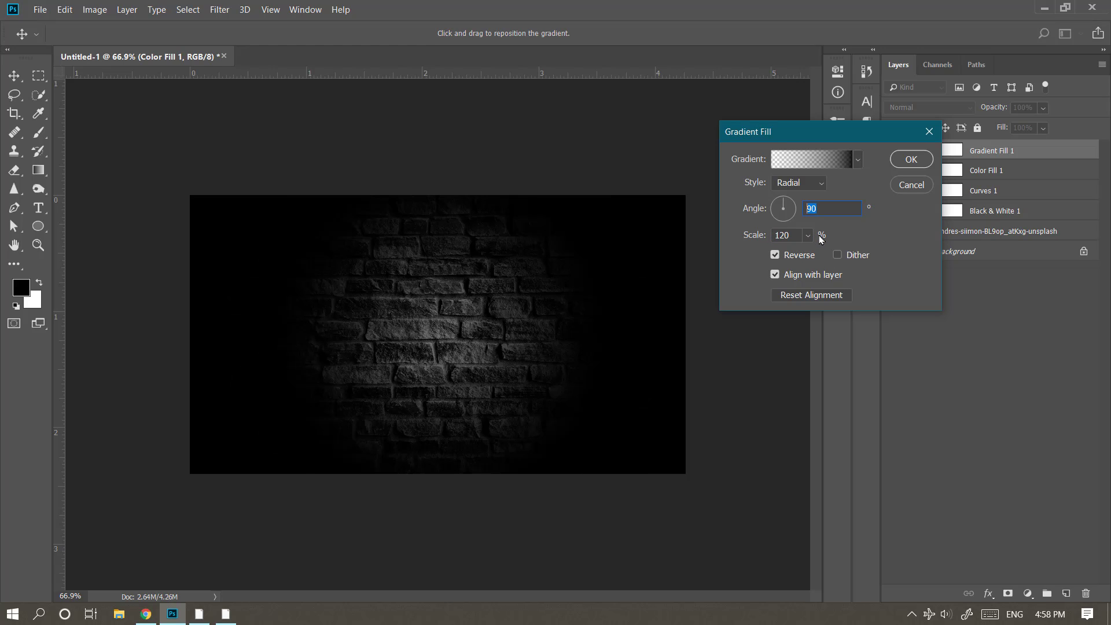
text(120)
key(BackSpace)
key(BackSpace)
key(BackSpace)
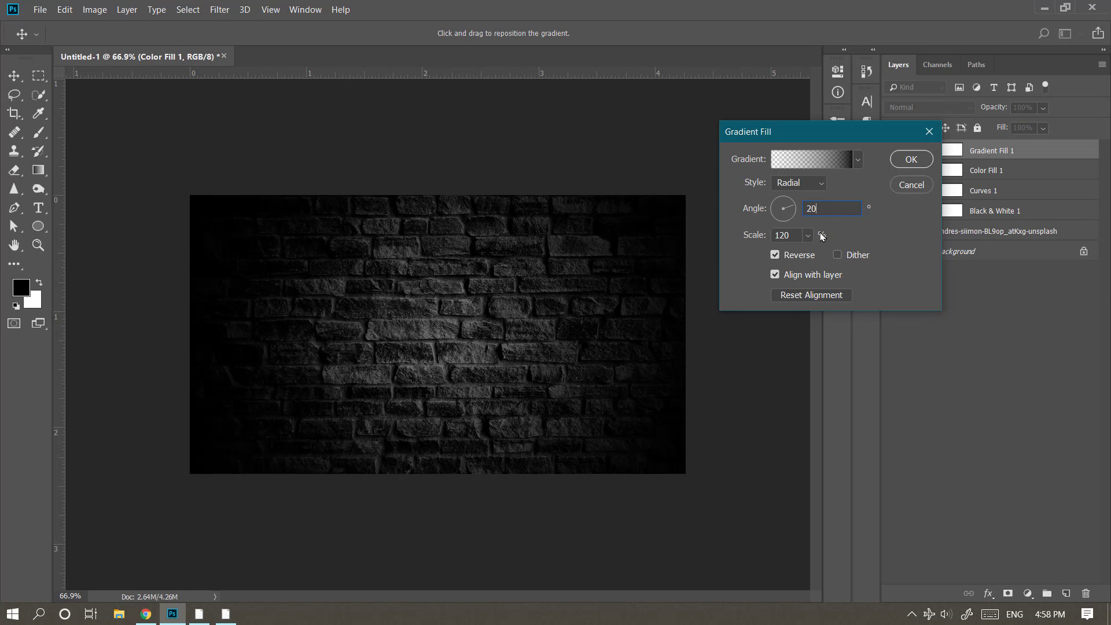
click(926, 166)
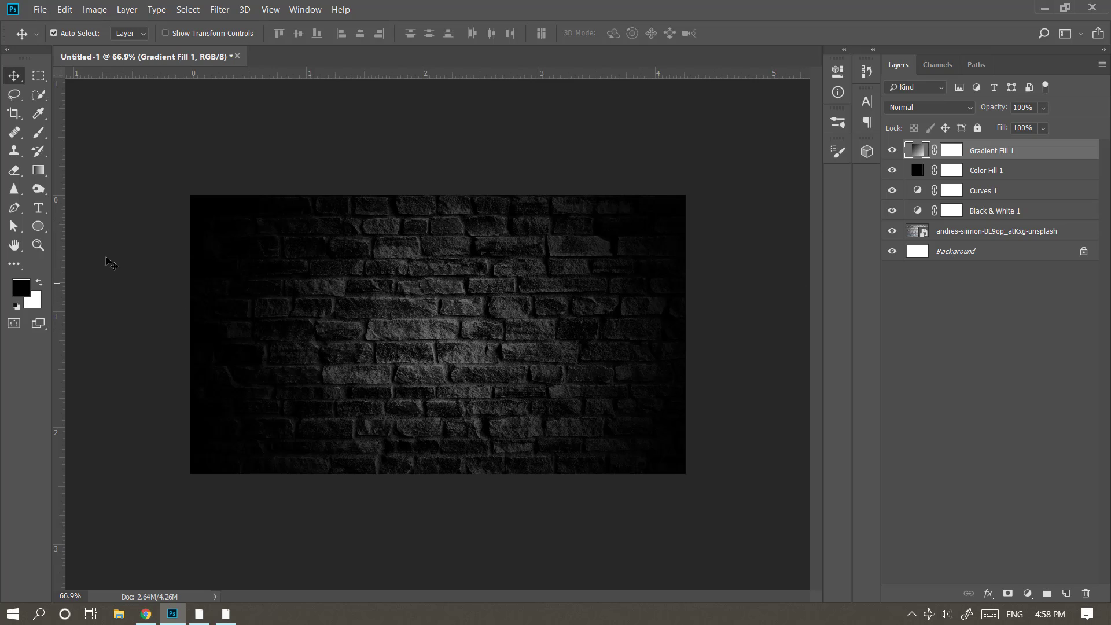
Step: Add the text "Light" on the brick wall in cyan Varela Round Regular at 6 pt
click(38, 207)
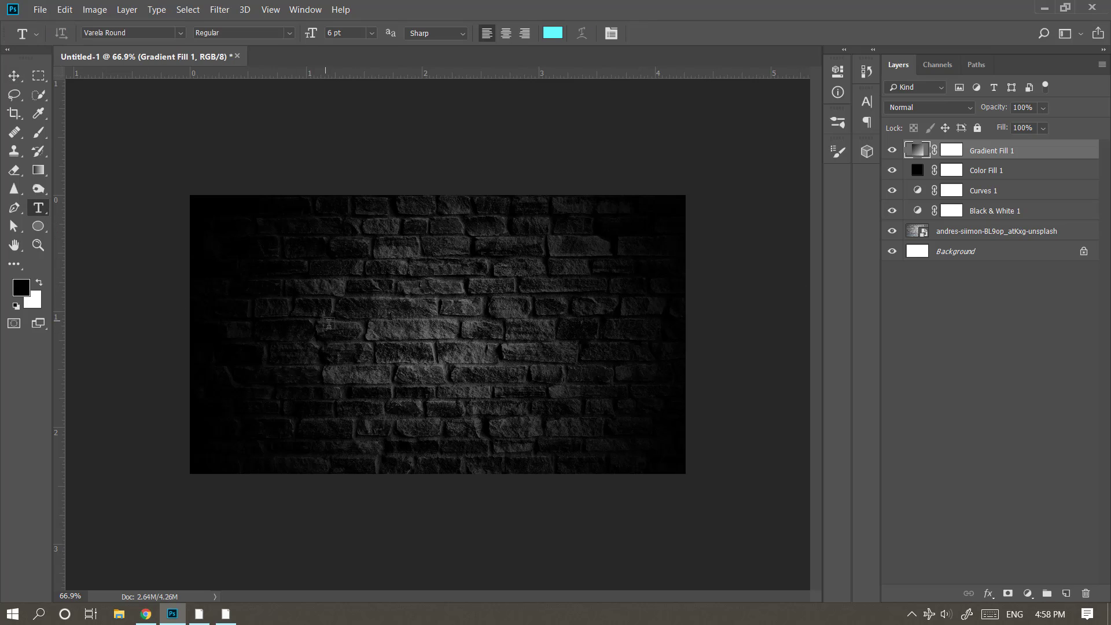
click(325, 318)
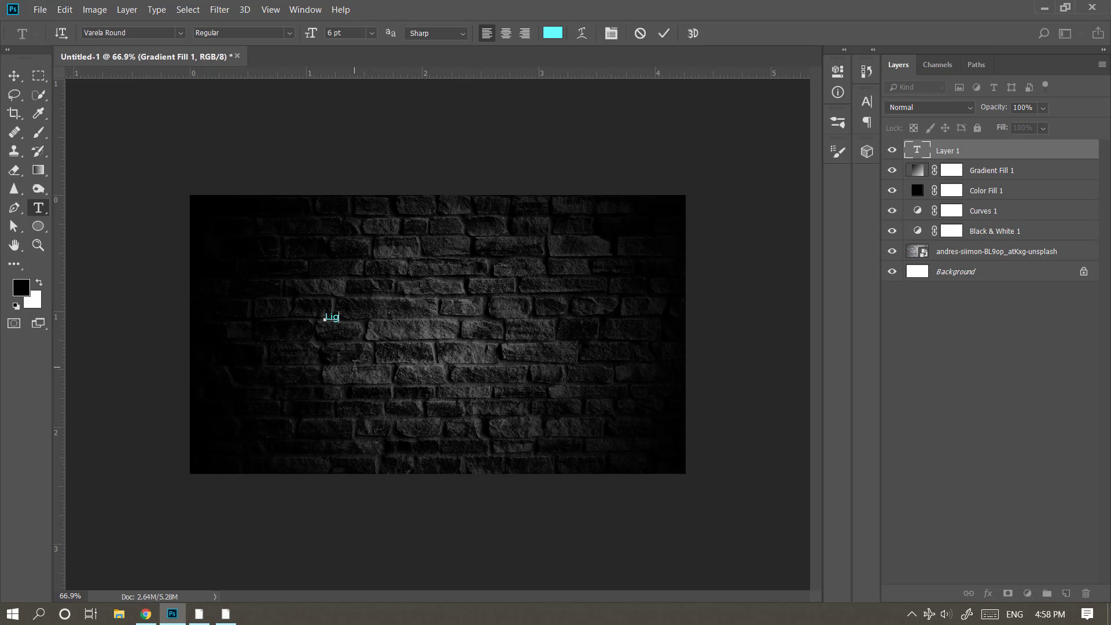
key(ctrl+Return)
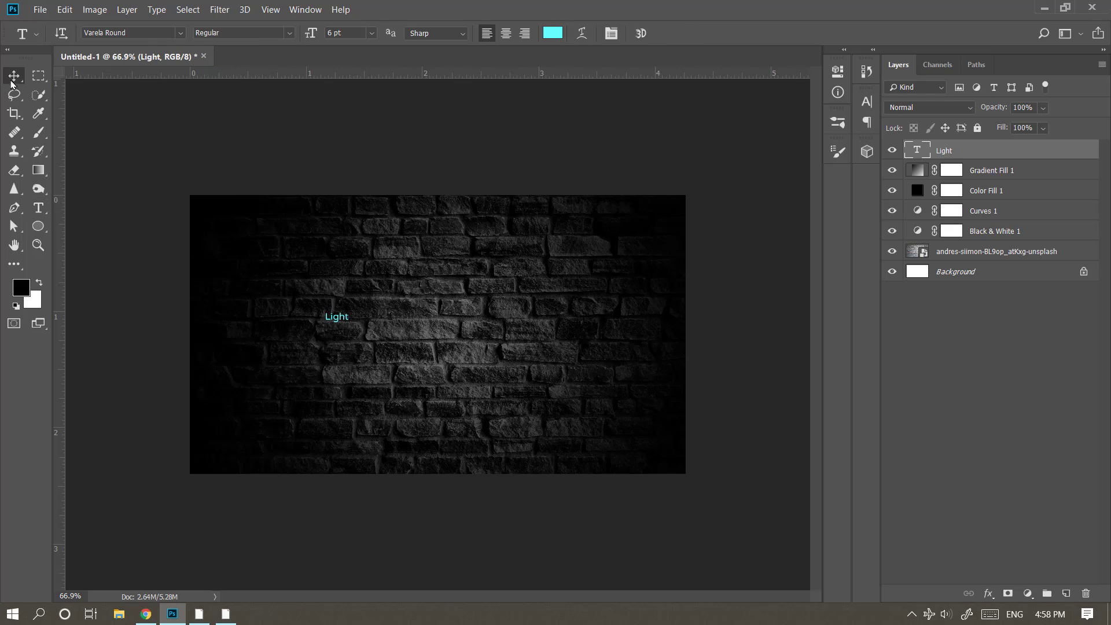
Step: Scale the "Light" text up to about 68 pt so it fills the middle of the wall
key(v)
key(ctrl+t)
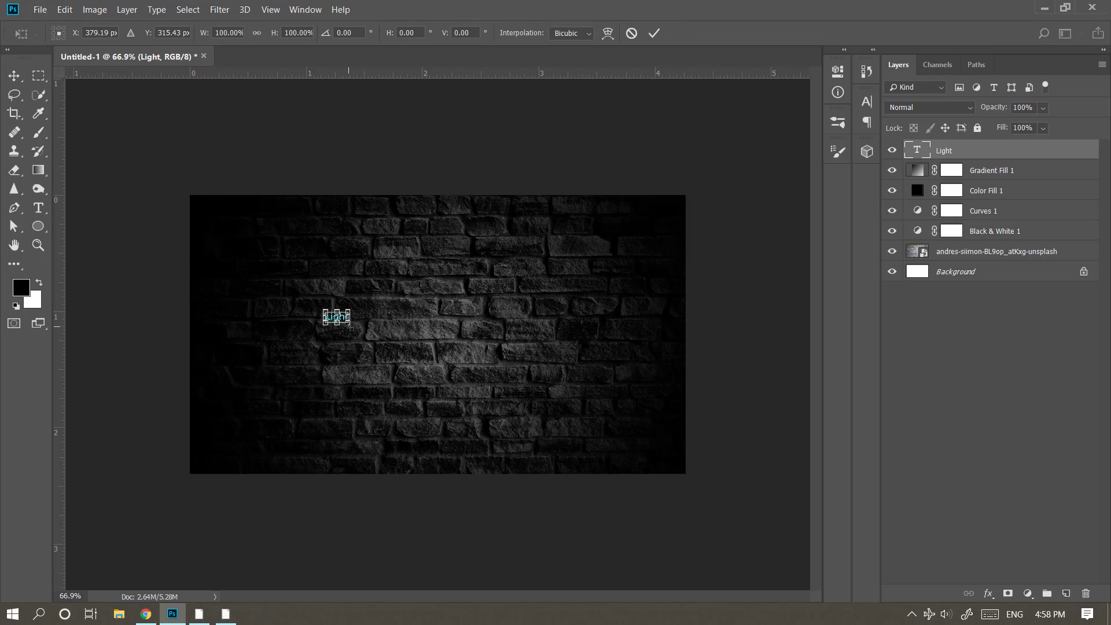
drag(350, 327, 571, 397)
click(653, 36)
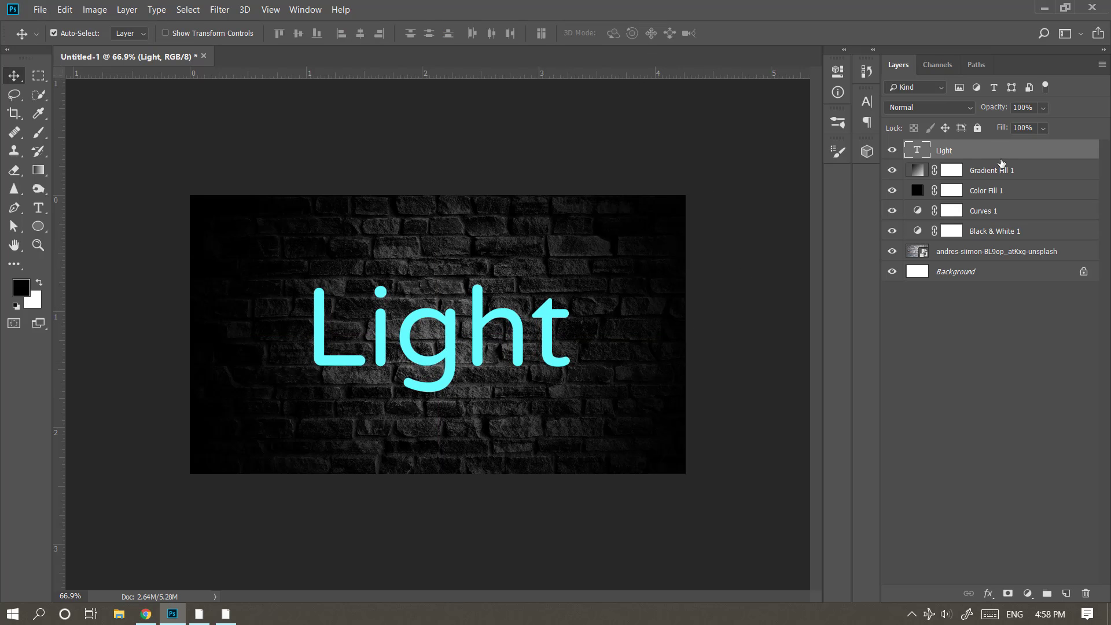
Step: Adjust the hue of the whole "Light" text slightly within the cyan range
double_click(1003, 156)
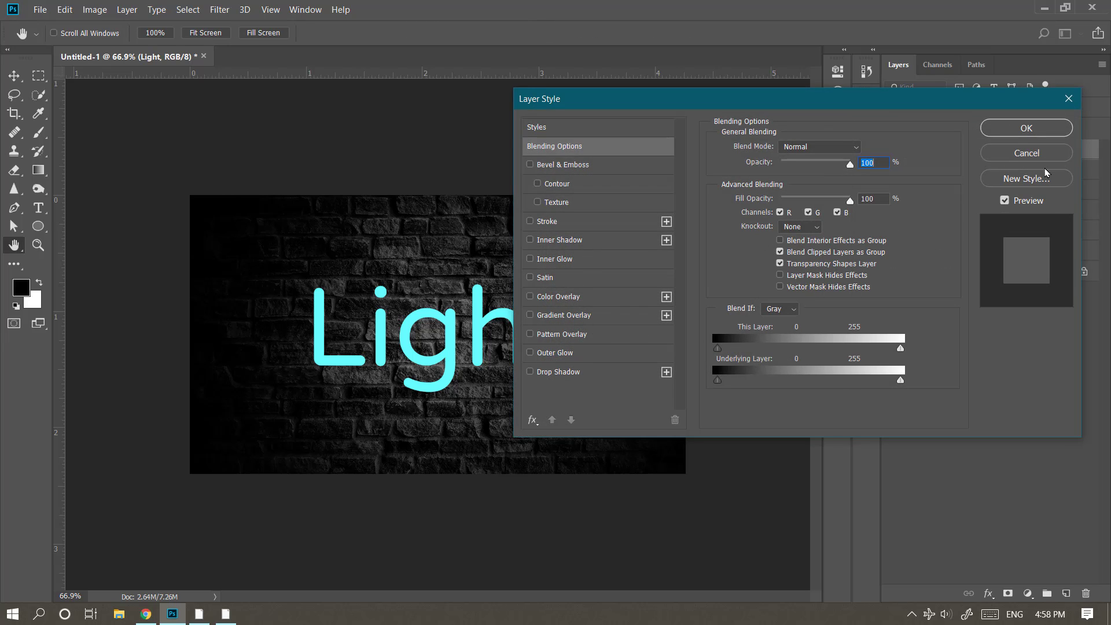
click(1041, 151)
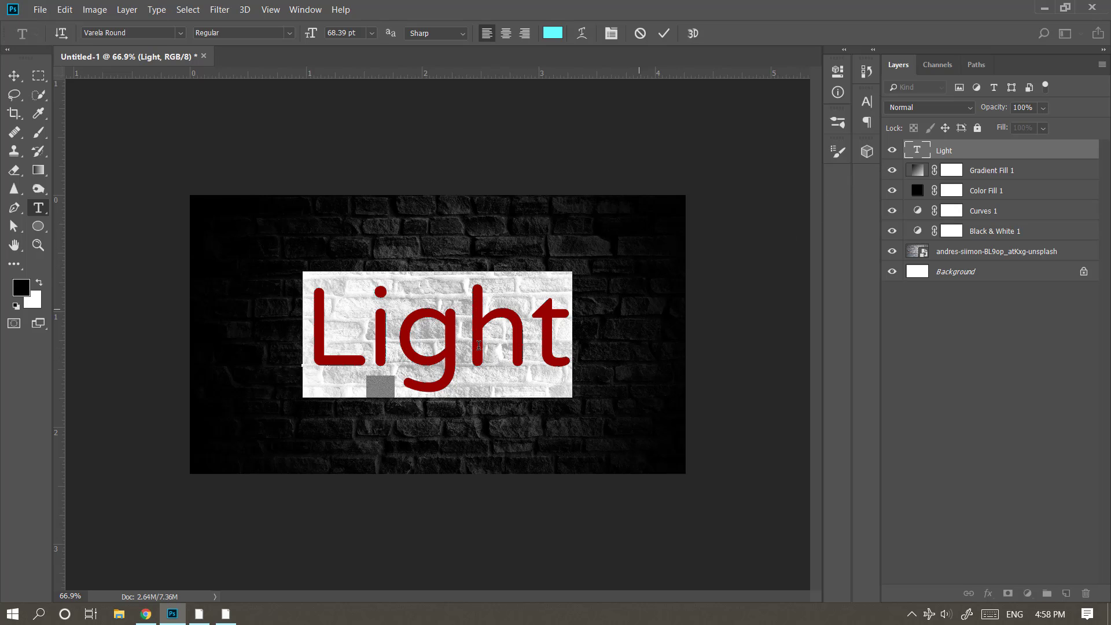
click(553, 33)
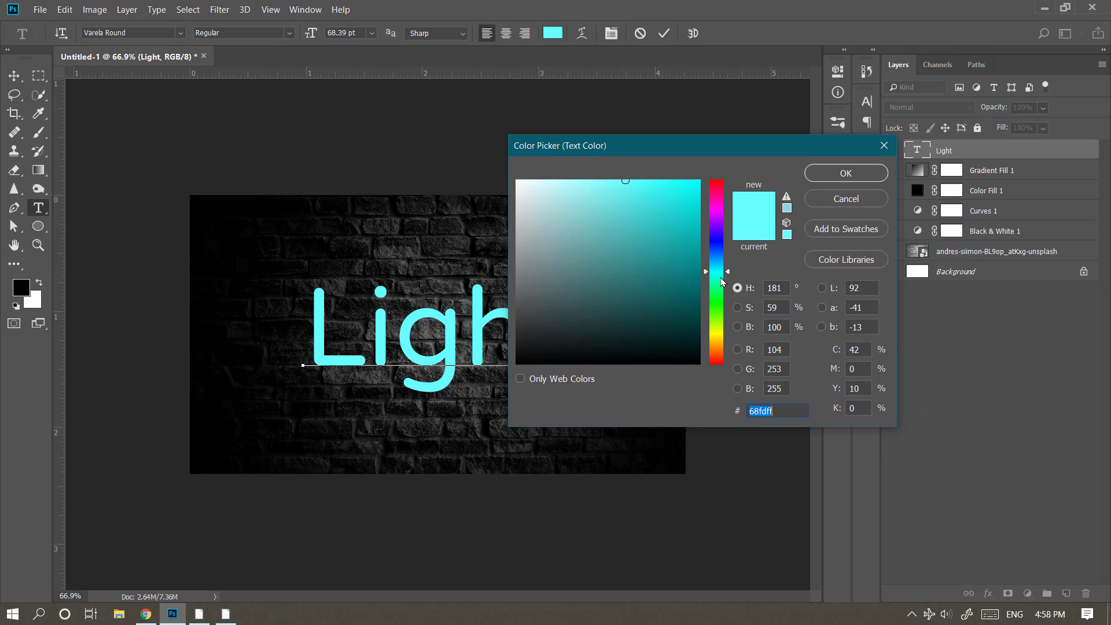
drag(727, 277, 730, 274)
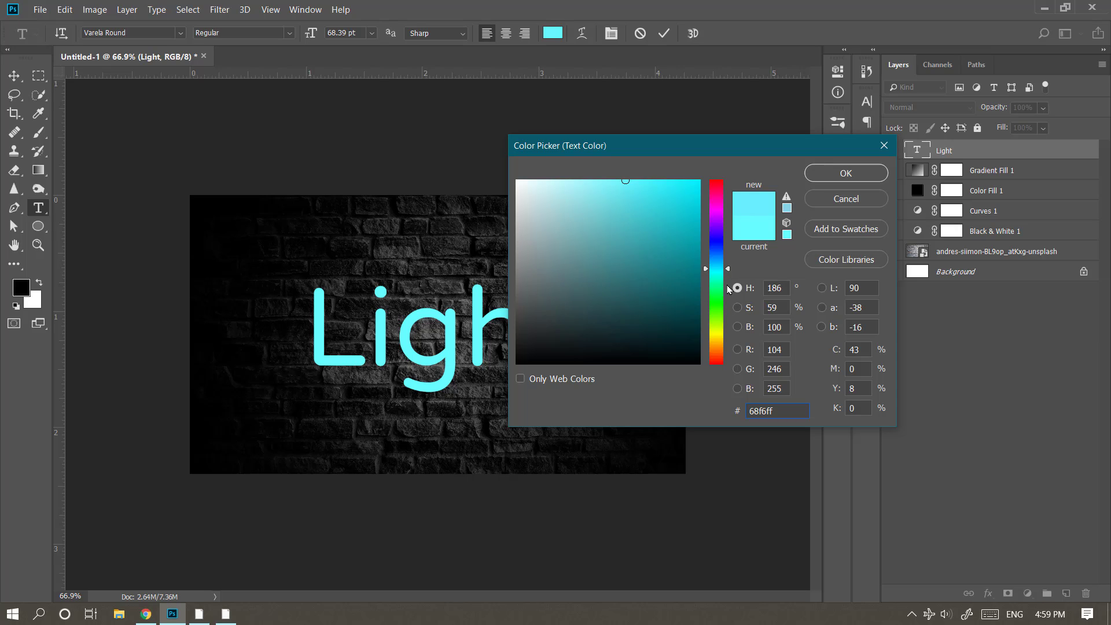
drag(729, 289, 728, 272)
click(839, 175)
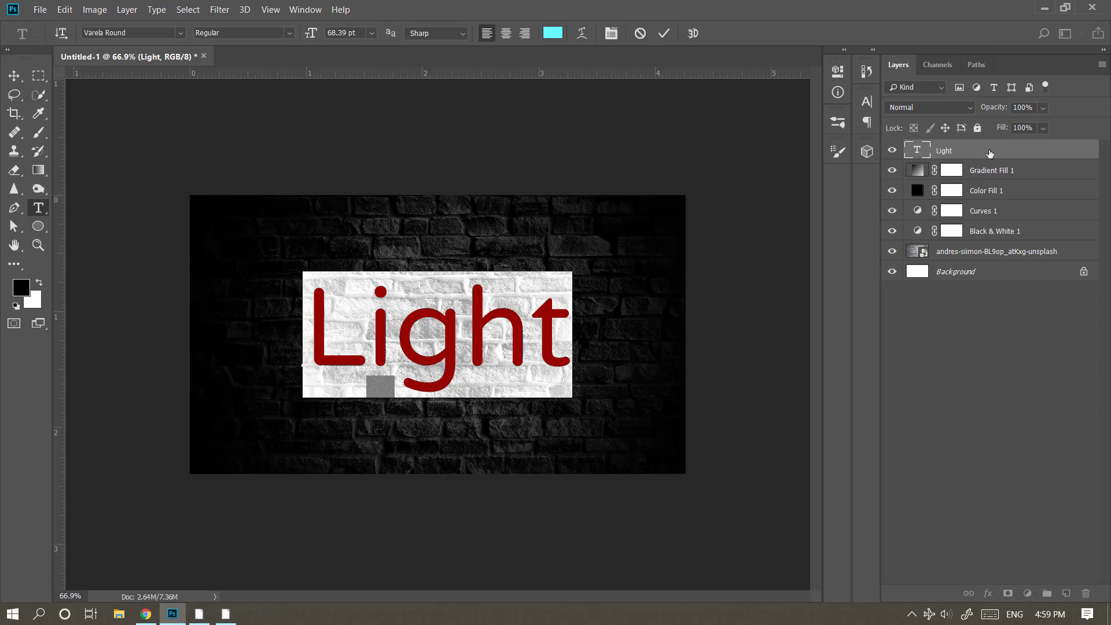
Step: Commit the text and give the "Light" layer a cyan Outer Glow with Overlay blend mode and 100% opacity
key(ctrl+Return)
double_click(1019, 151)
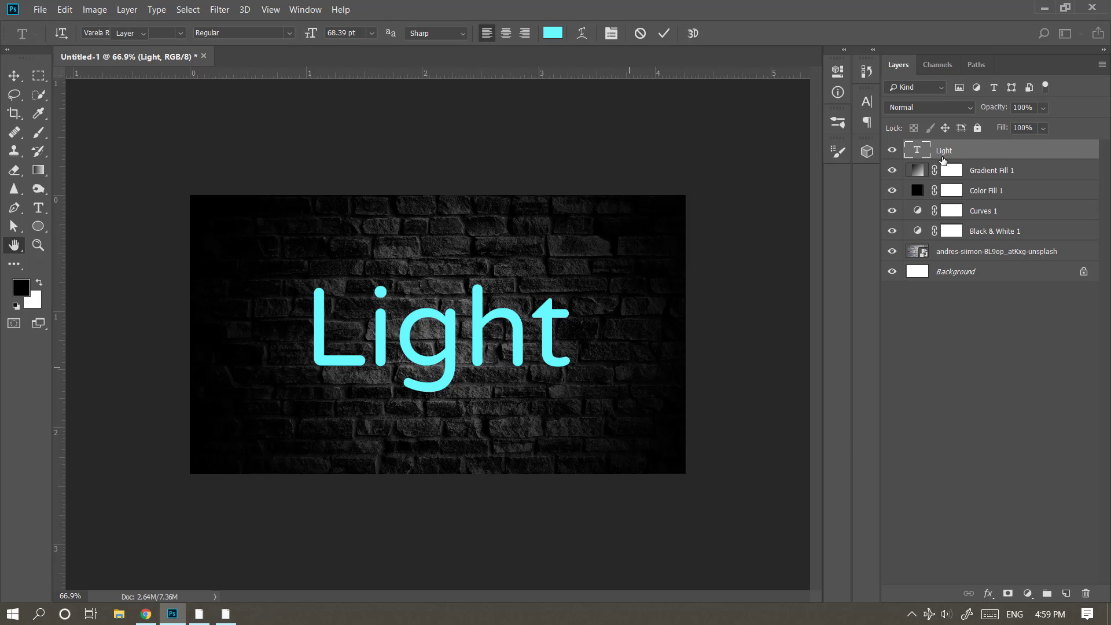
mouse_move(675, 110)
mouse_down()
mouse_move(620, 112)
mouse_move(670, 91)
mouse_up()
drag(745, 81, 820, 80)
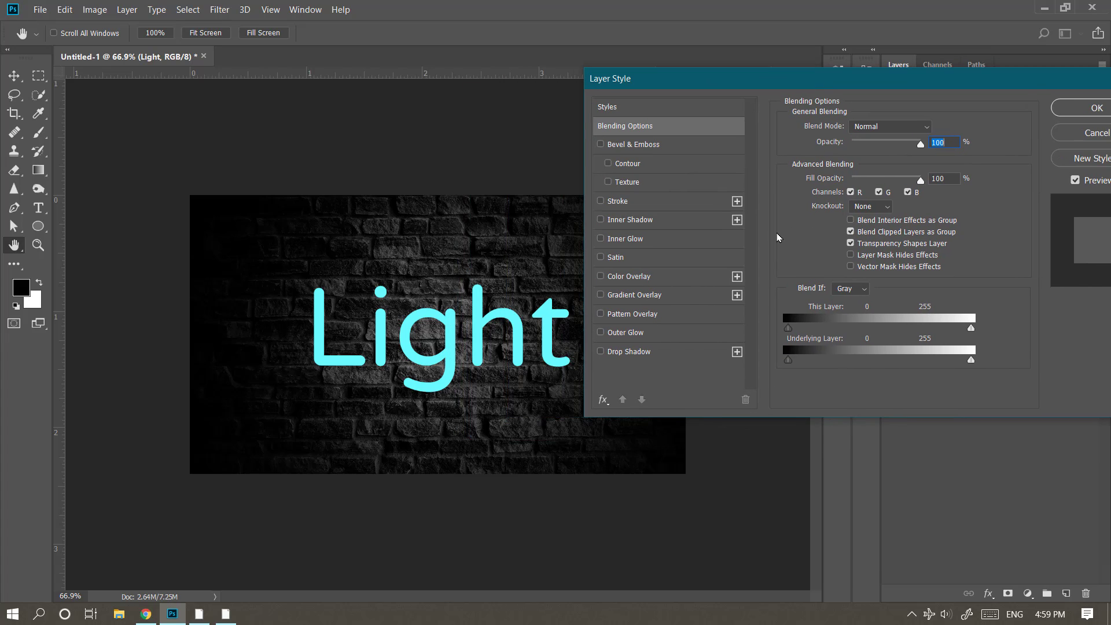
click(631, 334)
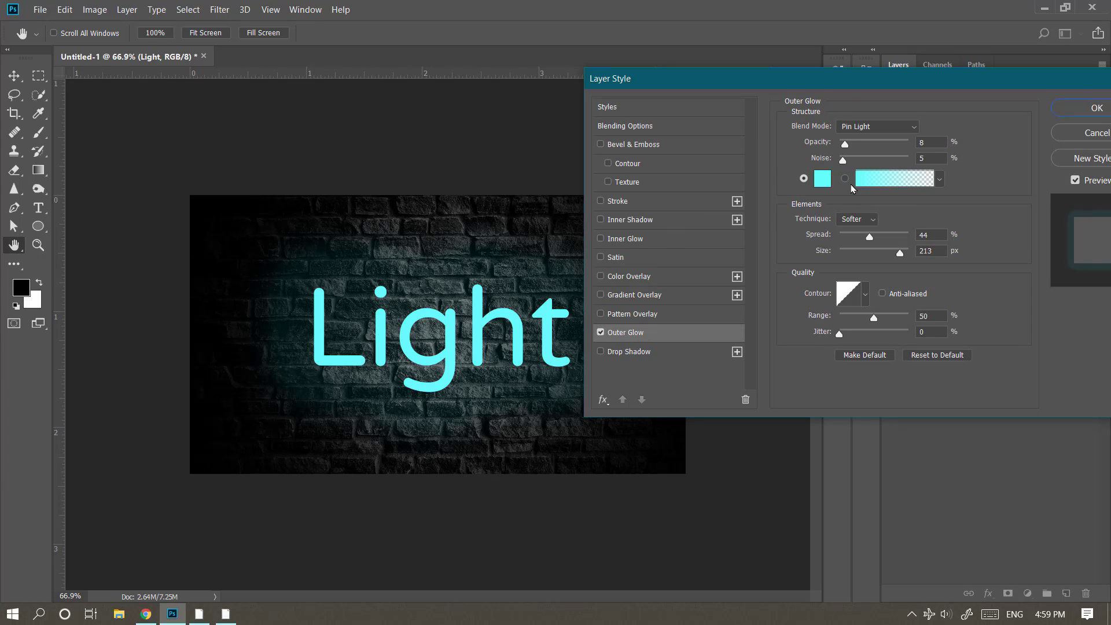
drag(846, 144, 919, 147)
click(890, 128)
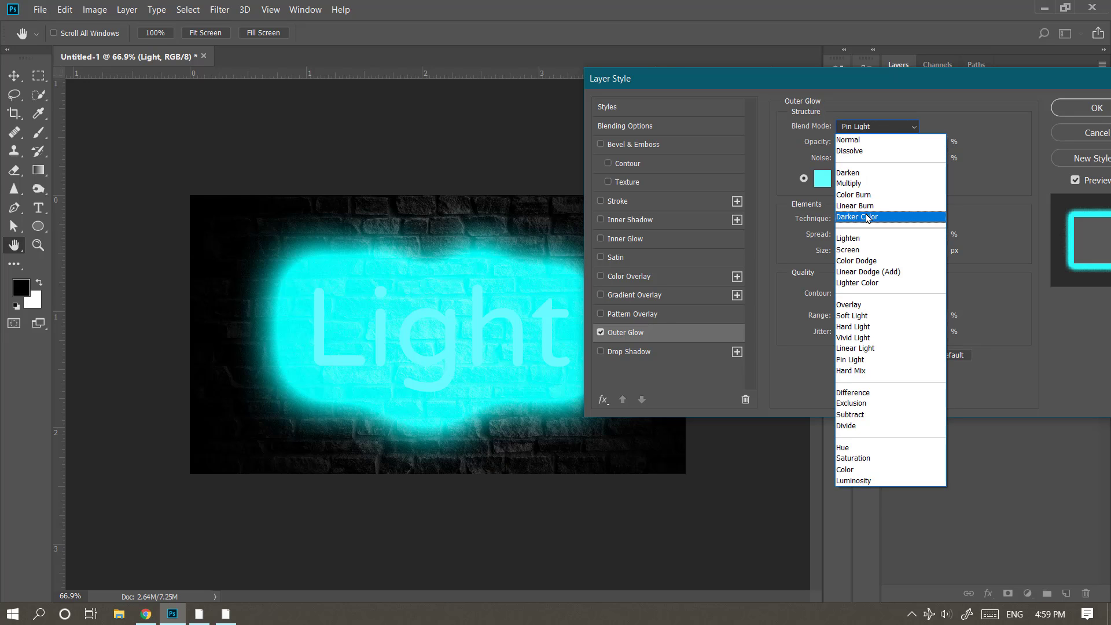
click(870, 305)
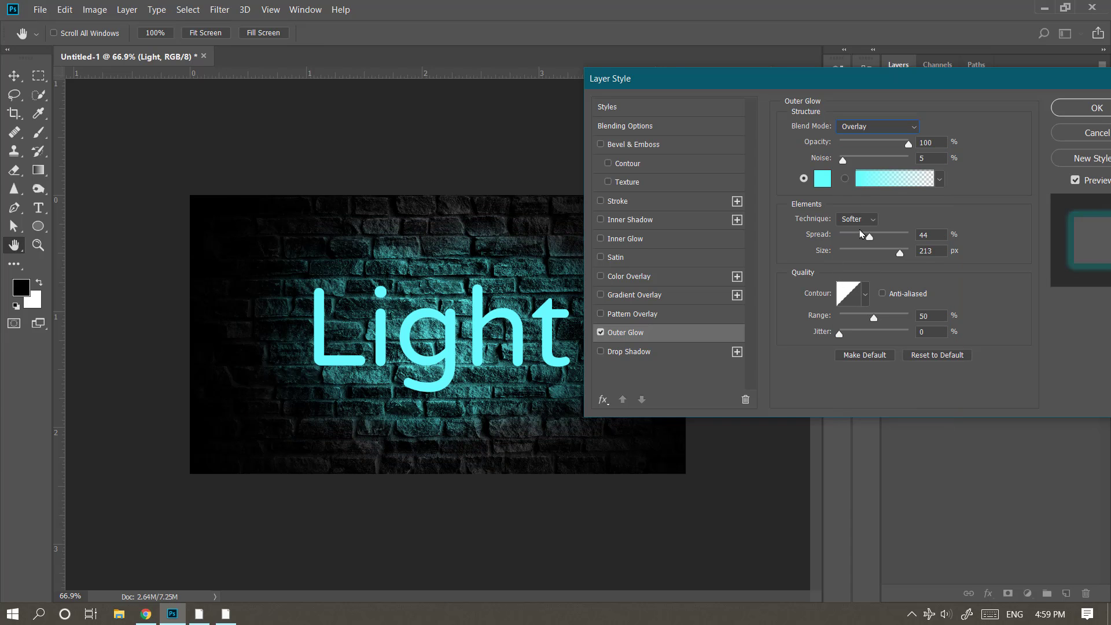
Step: Tighten the outer glow of the "Light" text to a spread of 15% and a size of 57 px
mouse_move(870, 238)
mouse_down()
mouse_move(857, 237)
mouse_move(868, 262)
mouse_move(851, 257)
mouse_move(866, 258)
mouse_move(853, 239)
mouse_up()
click(858, 238)
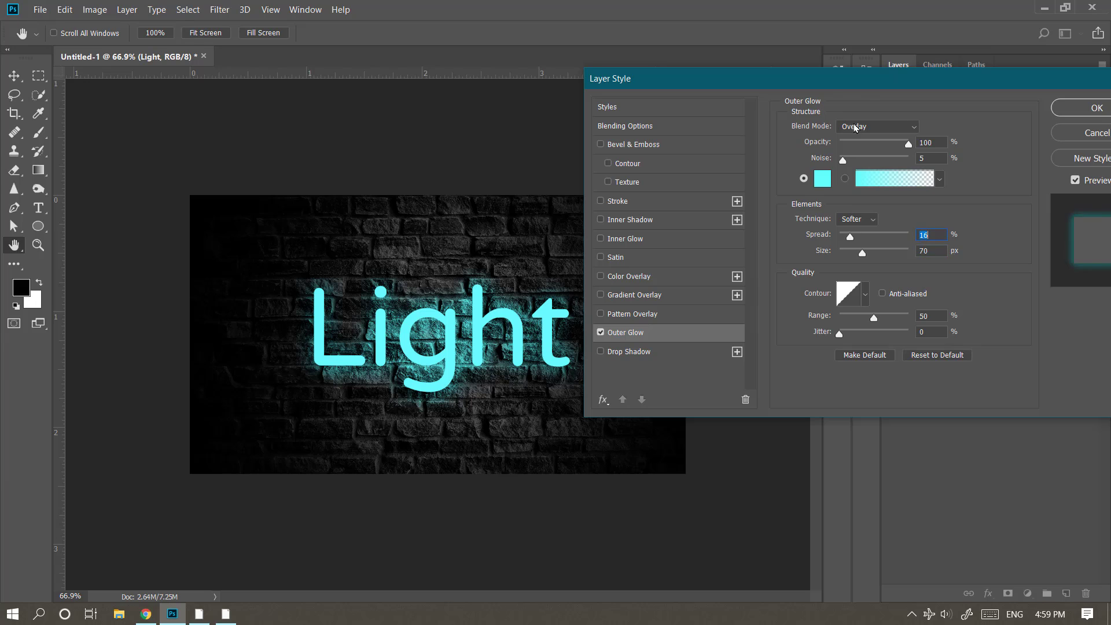
drag(906, 81, 978, 80)
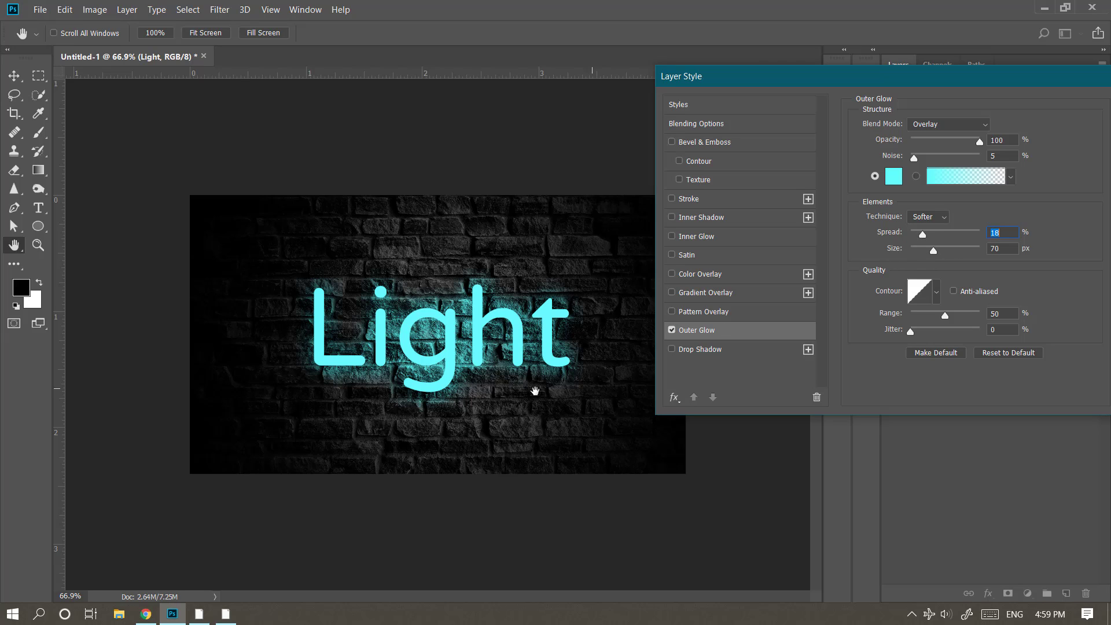
drag(923, 236, 931, 254)
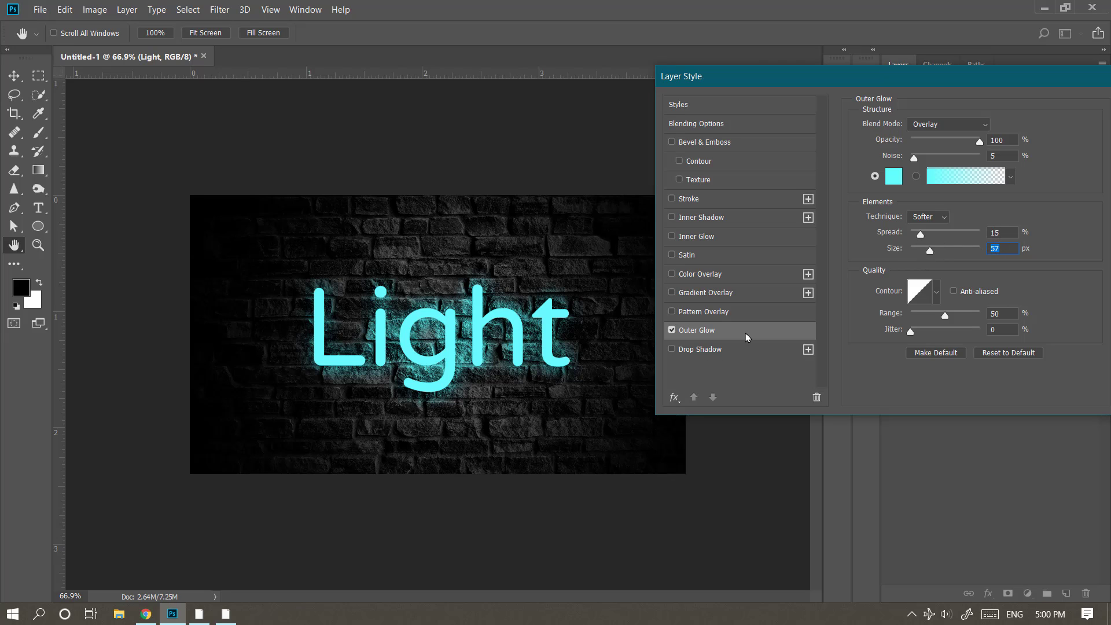
Step: Add a smooth inner Bevel & Emboss with 100% depth and 29 px size to the "Light" text
click(703, 142)
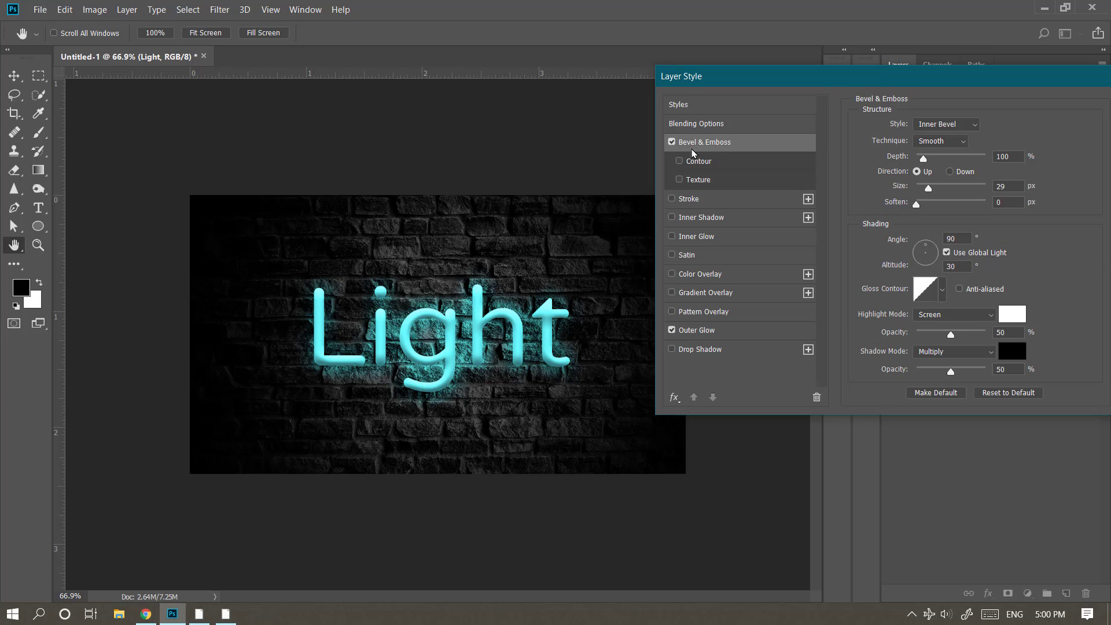
drag(841, 80, 588, 111)
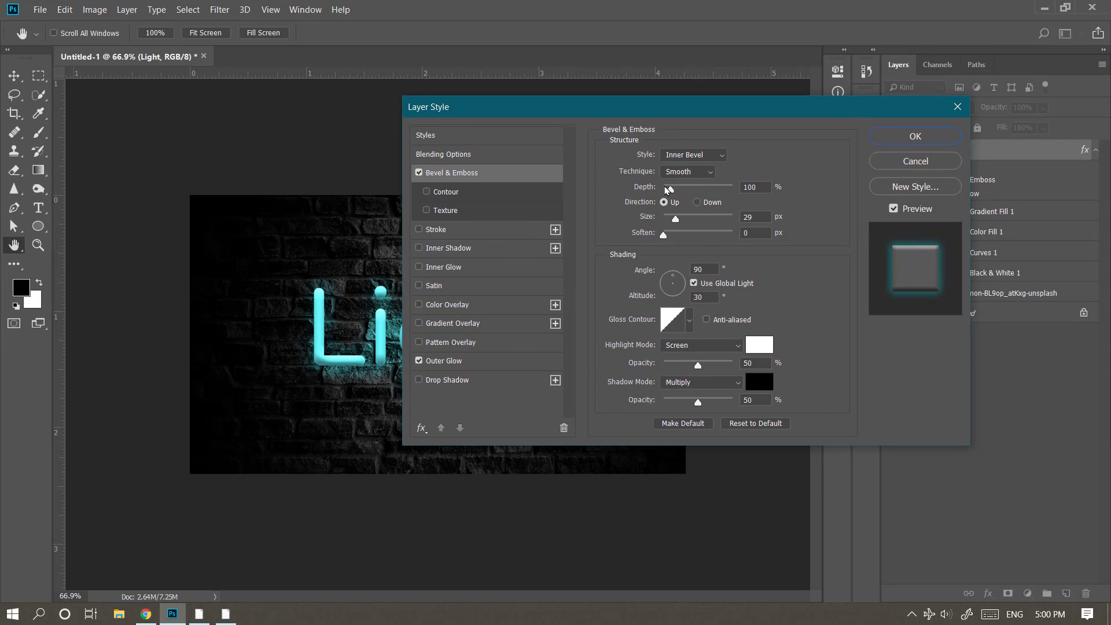
drag(742, 109, 939, 102)
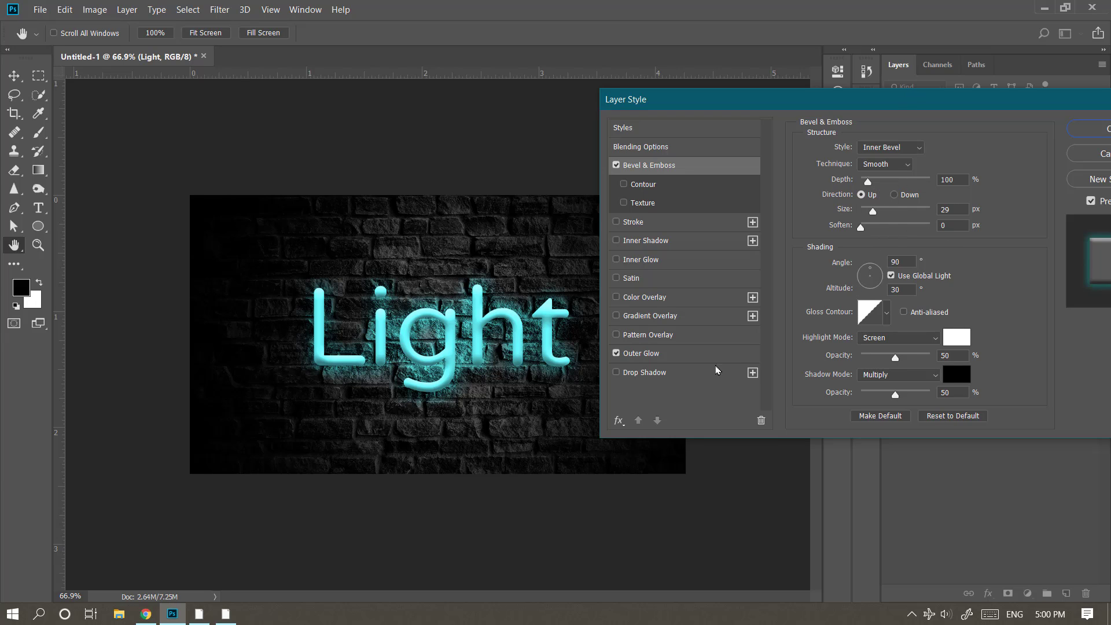
Step: Add a black Multiply Drop Shadow with 90% opacity, 19 px distance and 5 px size, and apply the layer style
click(637, 373)
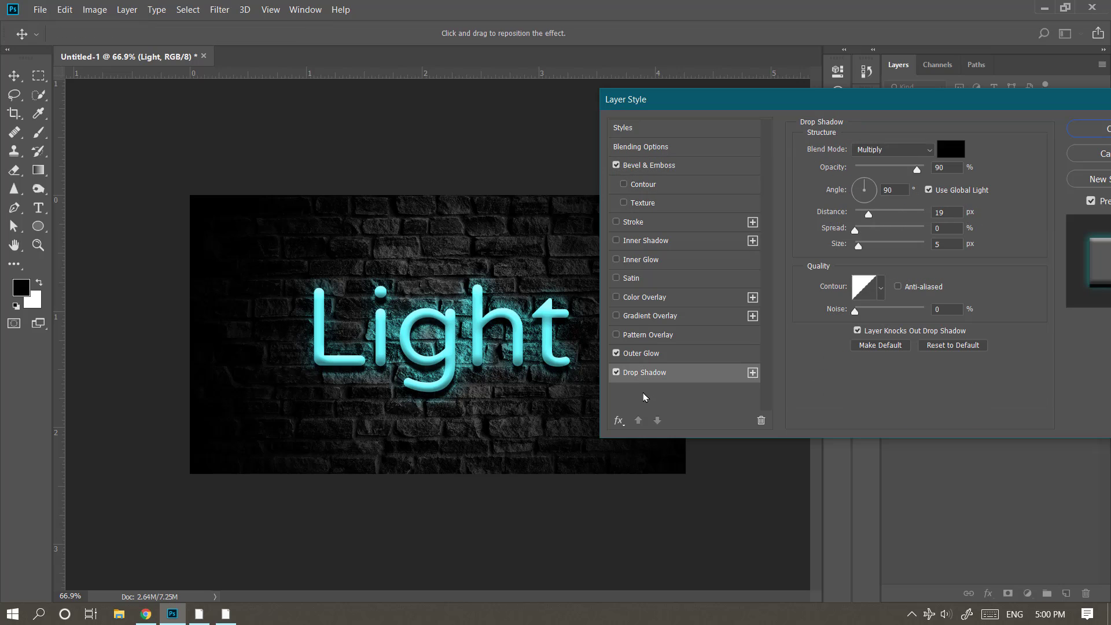
drag(858, 116, 697, 166)
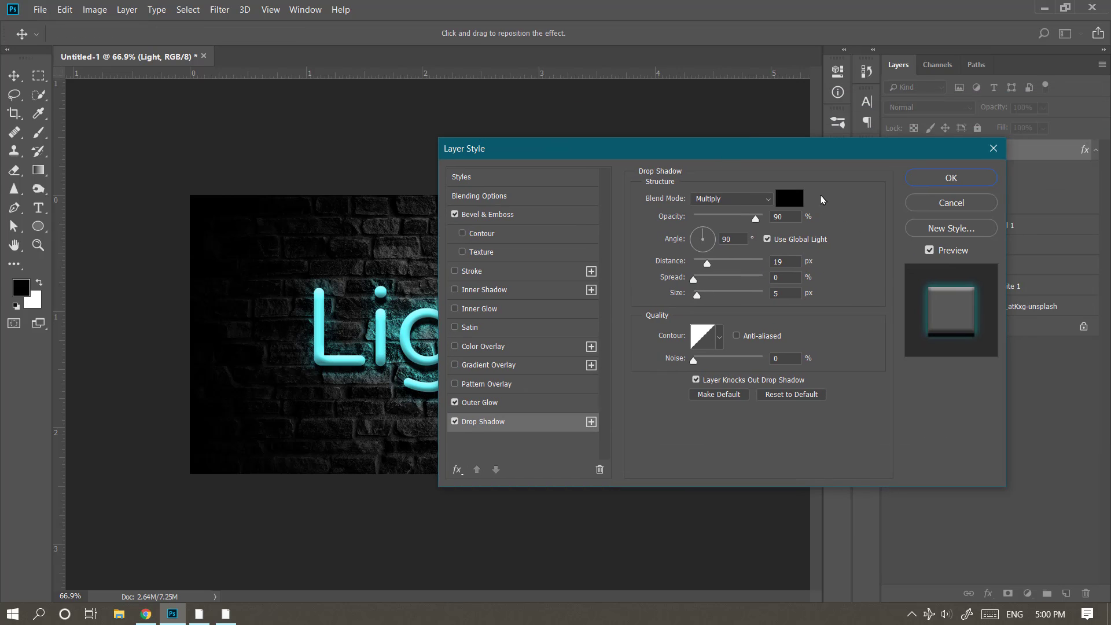
drag(834, 146, 976, 95)
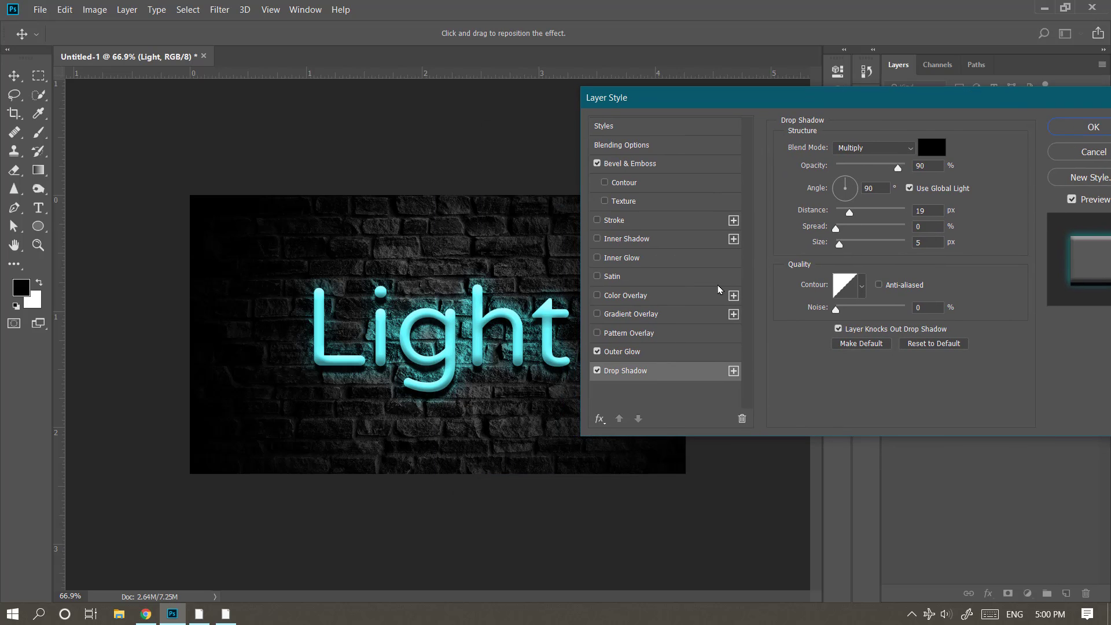
drag(1011, 105, 942, 106)
click(1030, 129)
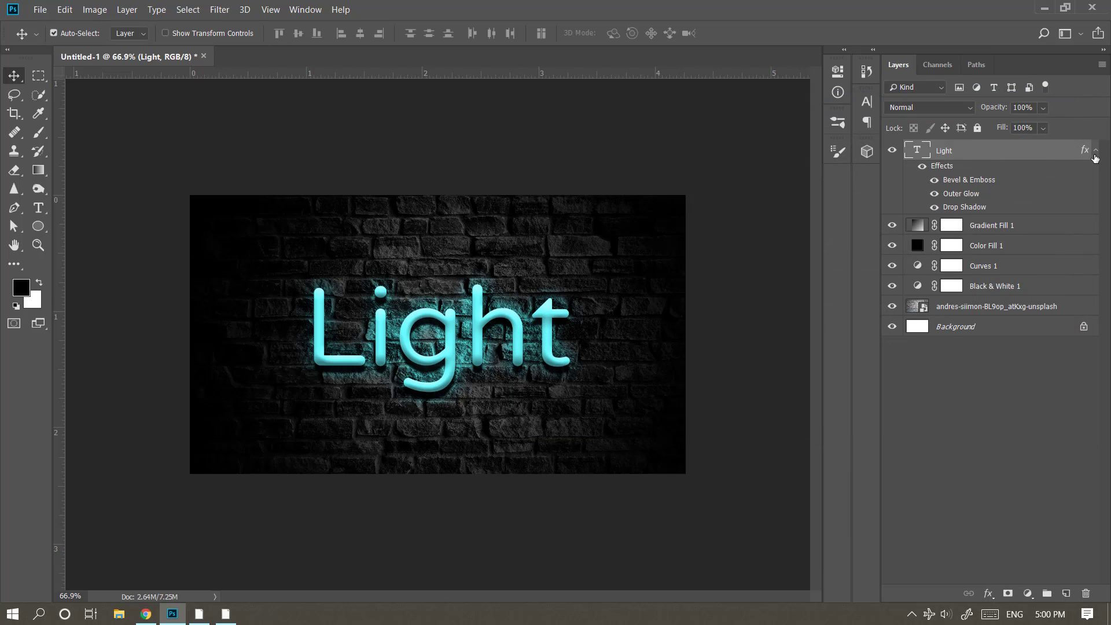
Step: Collapse the effects list of the "Light" text layer and duplicate the layer
click(1096, 151)
click(1095, 151)
click(1096, 152)
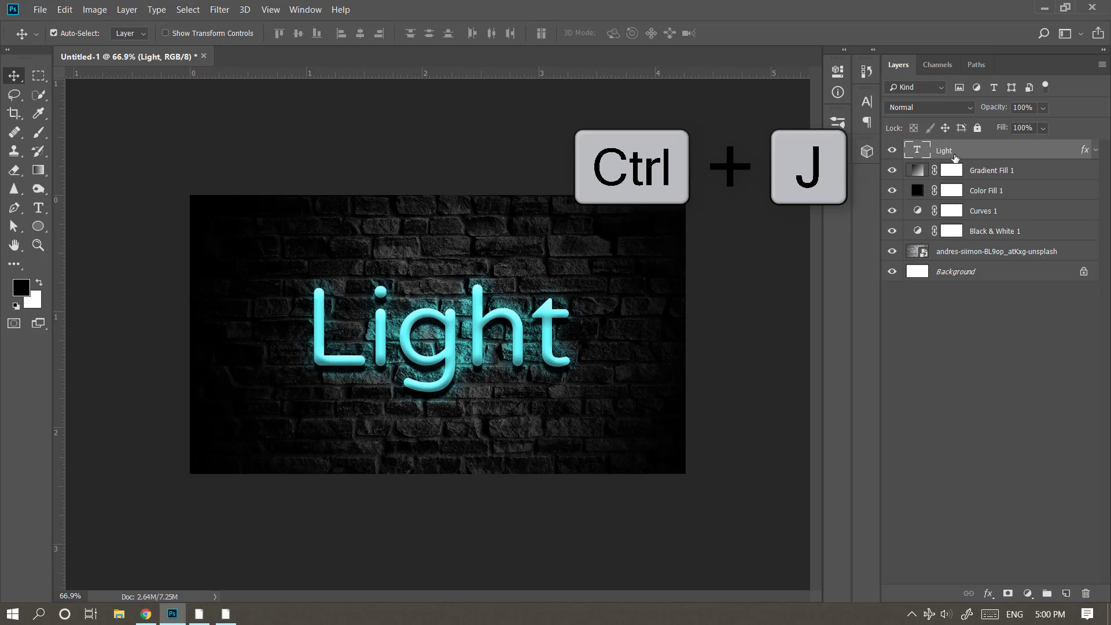
key(ctrl+j)
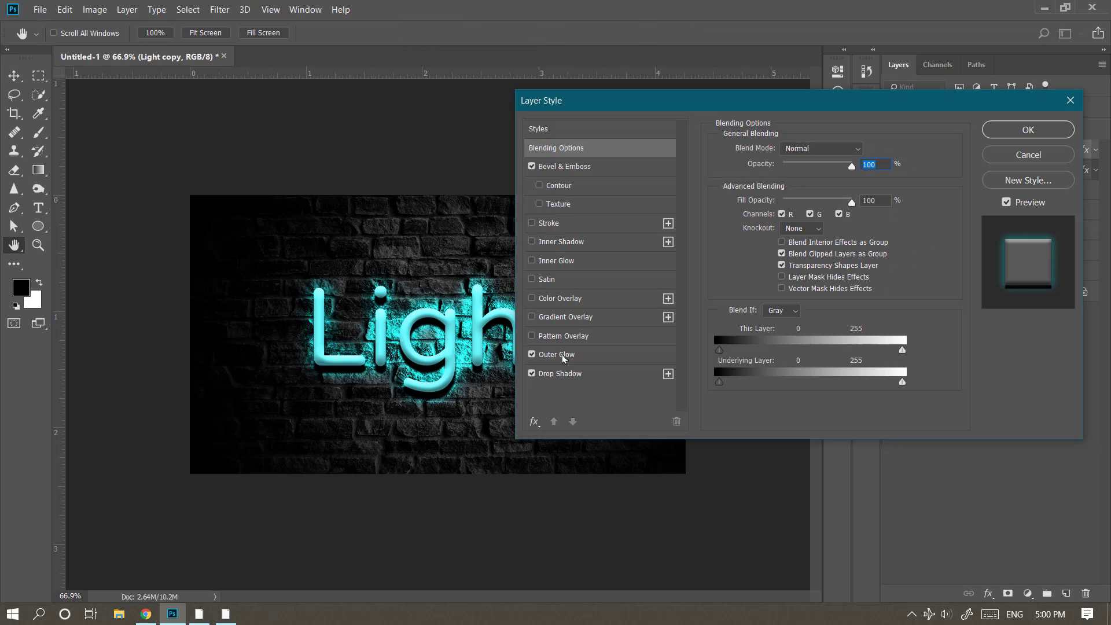
Step: Try Vivid Light and Soft Light for the copy's outer glow, and set its blend mode to Pin Light
click(560, 355)
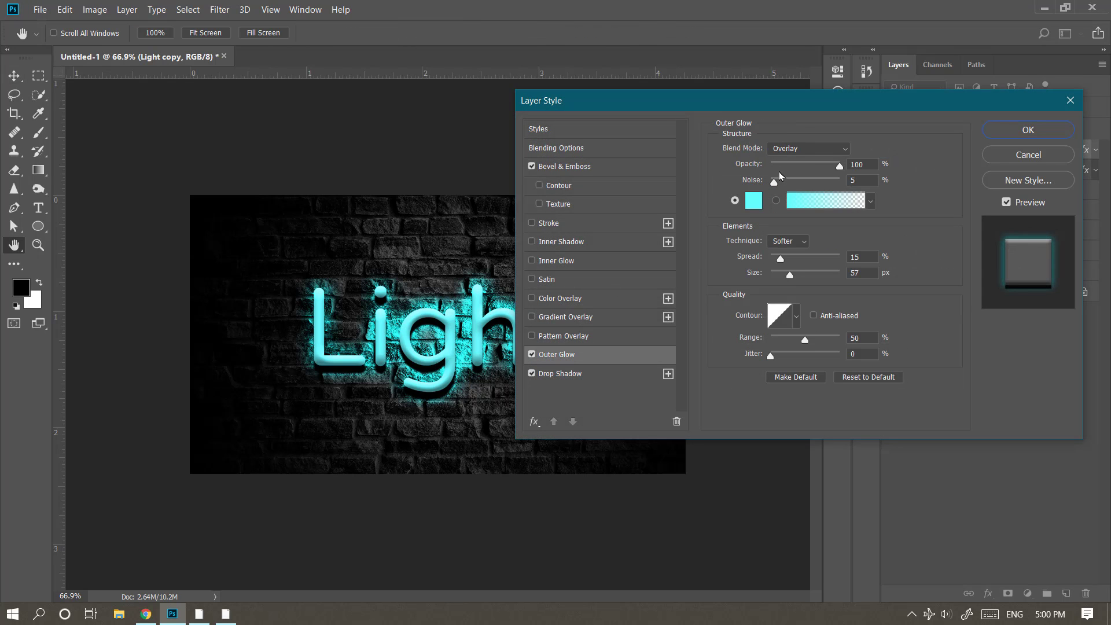
click(798, 151)
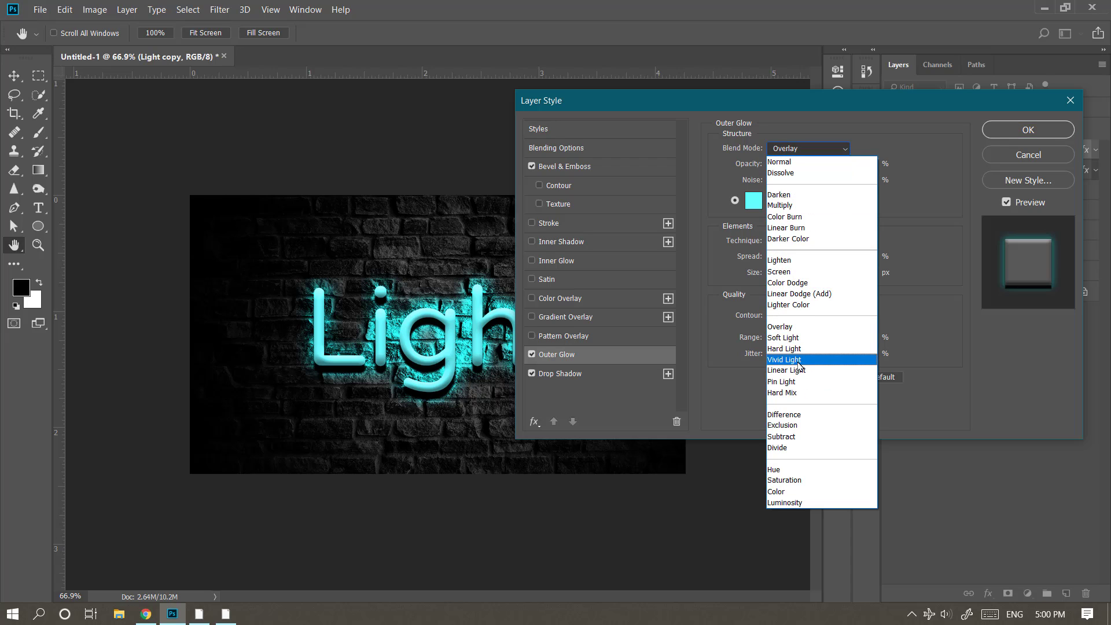
click(800, 360)
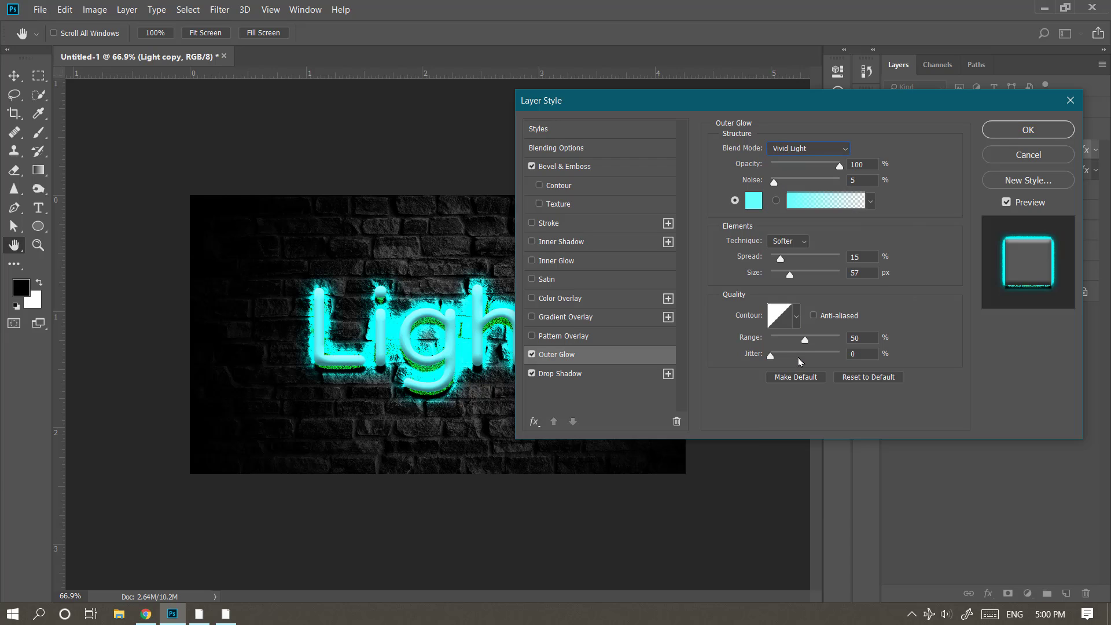
click(823, 154)
click(797, 389)
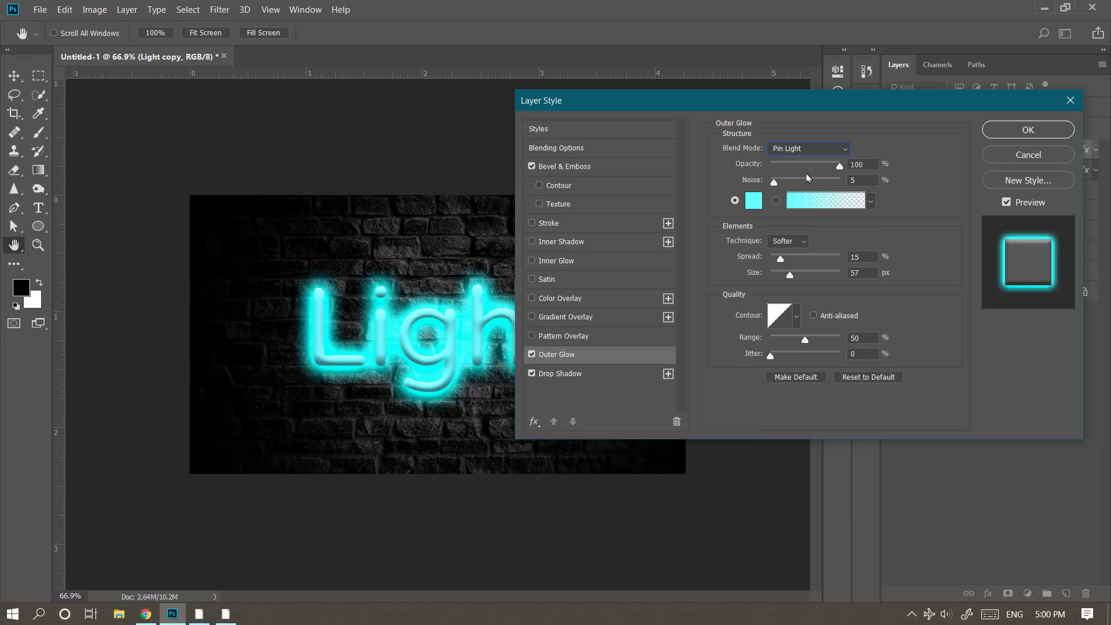
click(814, 153)
click(804, 341)
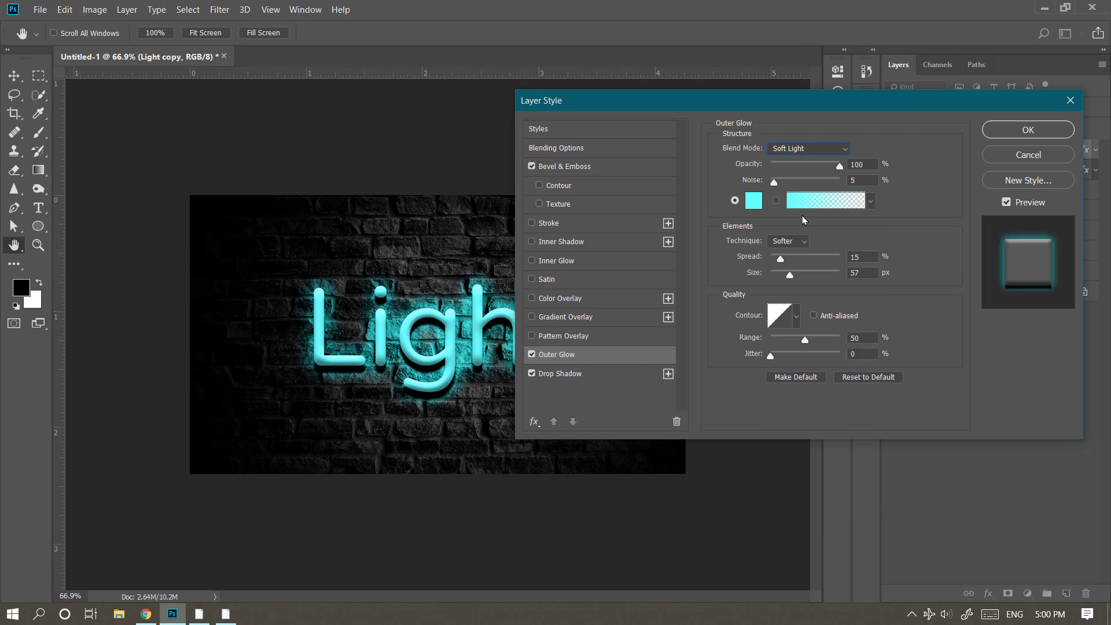
click(822, 152)
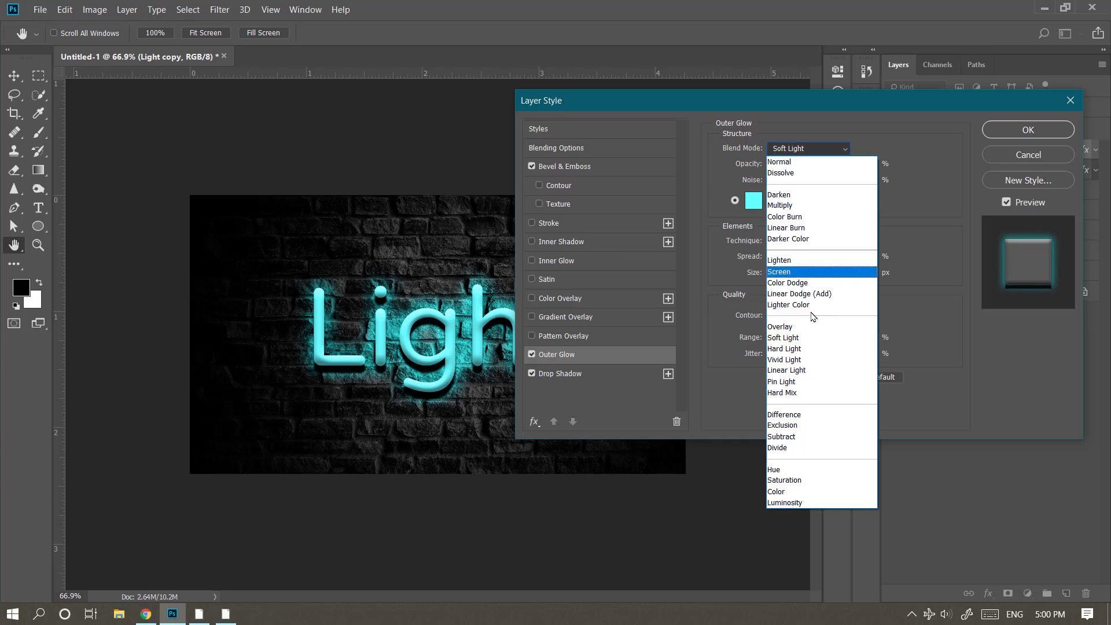
click(791, 388)
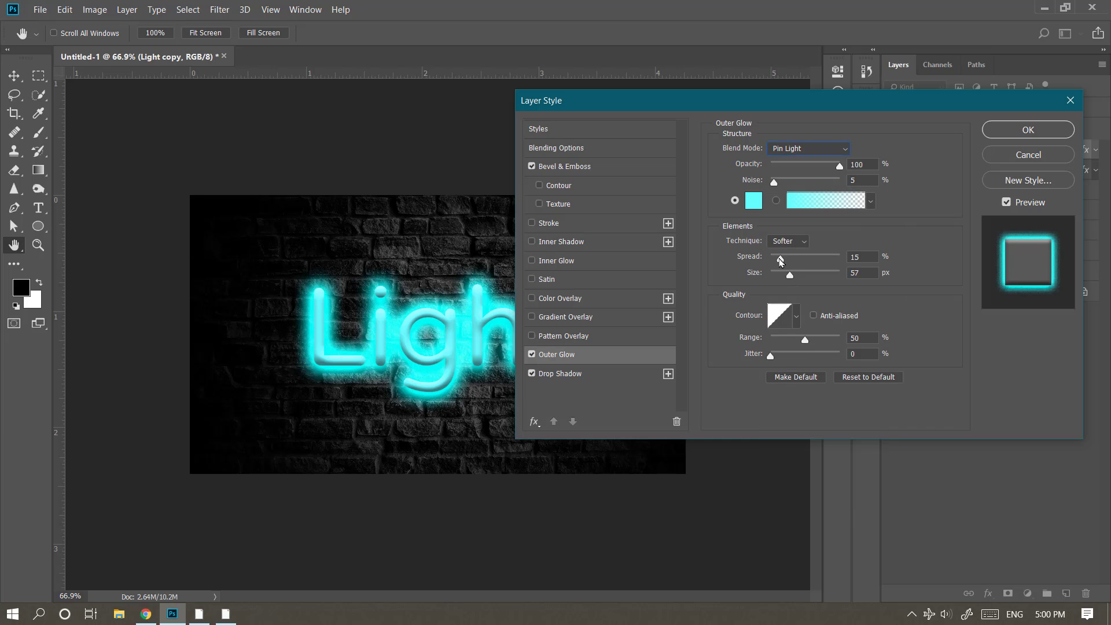
Step: Set the copy's outer glow to 20% opacity, 27% spread and 81 px size, and apply the layer style
drag(780, 258, 777, 275)
drag(810, 94, 916, 97)
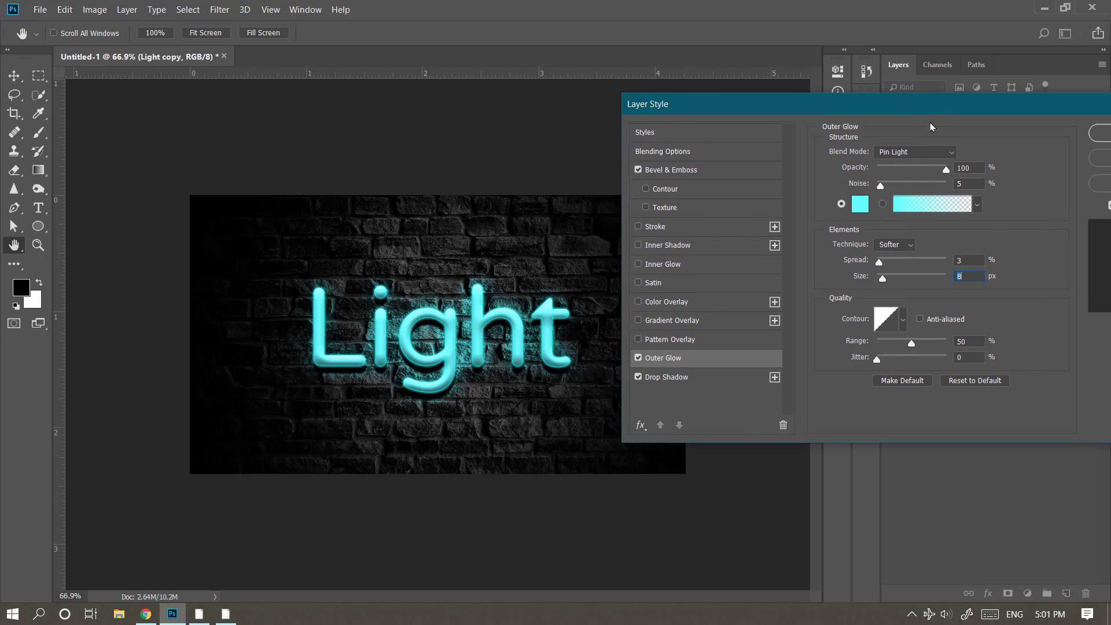
drag(901, 168, 886, 171)
mouse_move(880, 263)
mouse_down()
mouse_move(898, 279)
mouse_move(889, 264)
mouse_up()
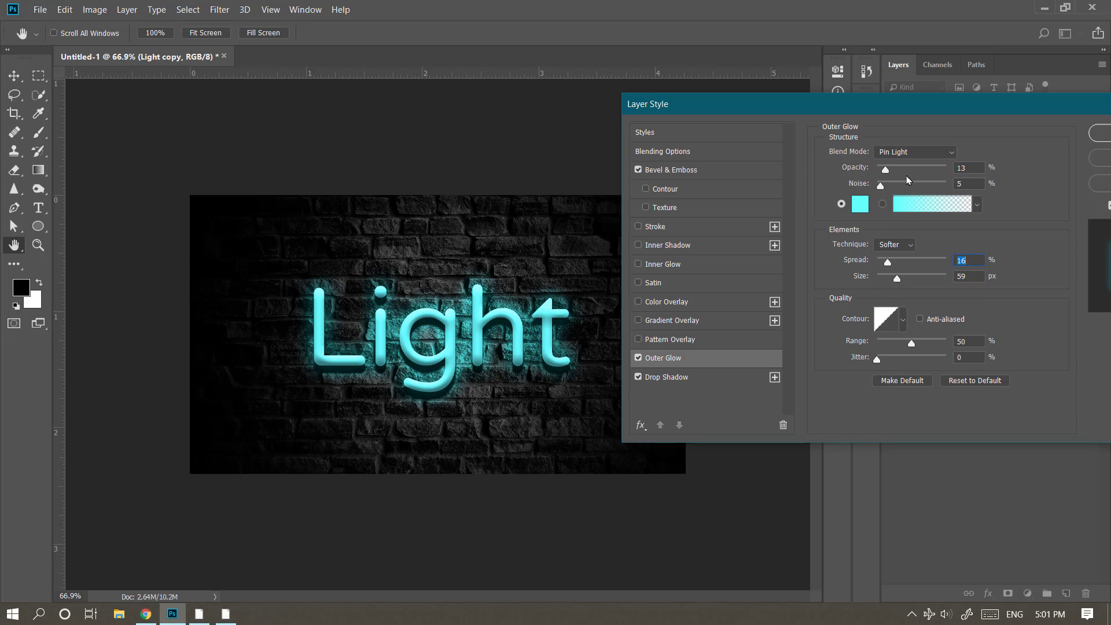
drag(895, 173, 900, 172)
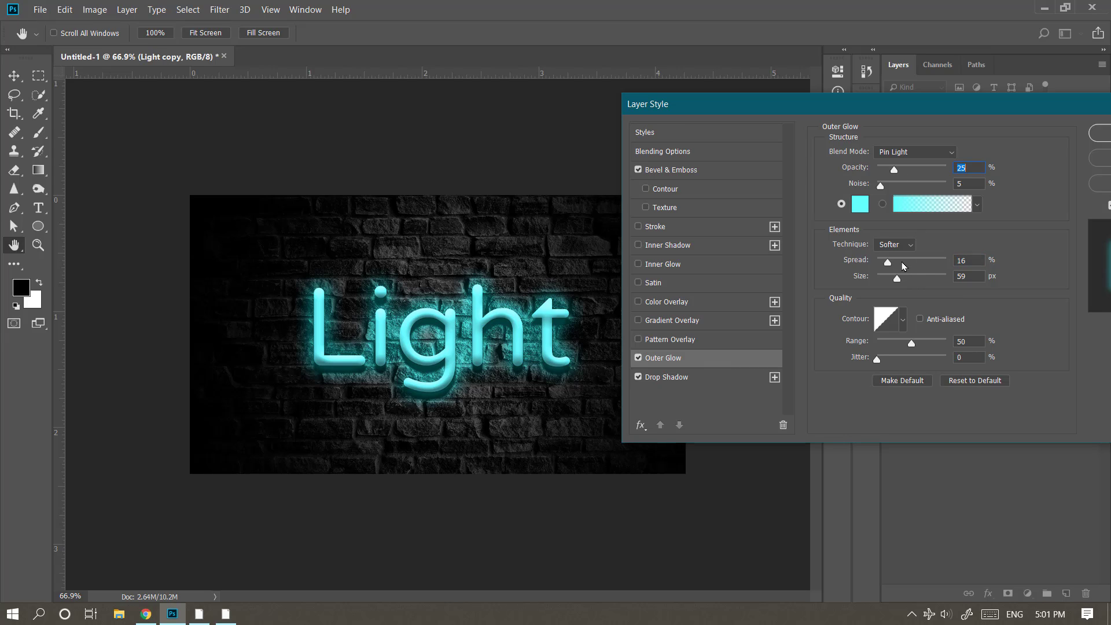
drag(887, 263, 902, 279)
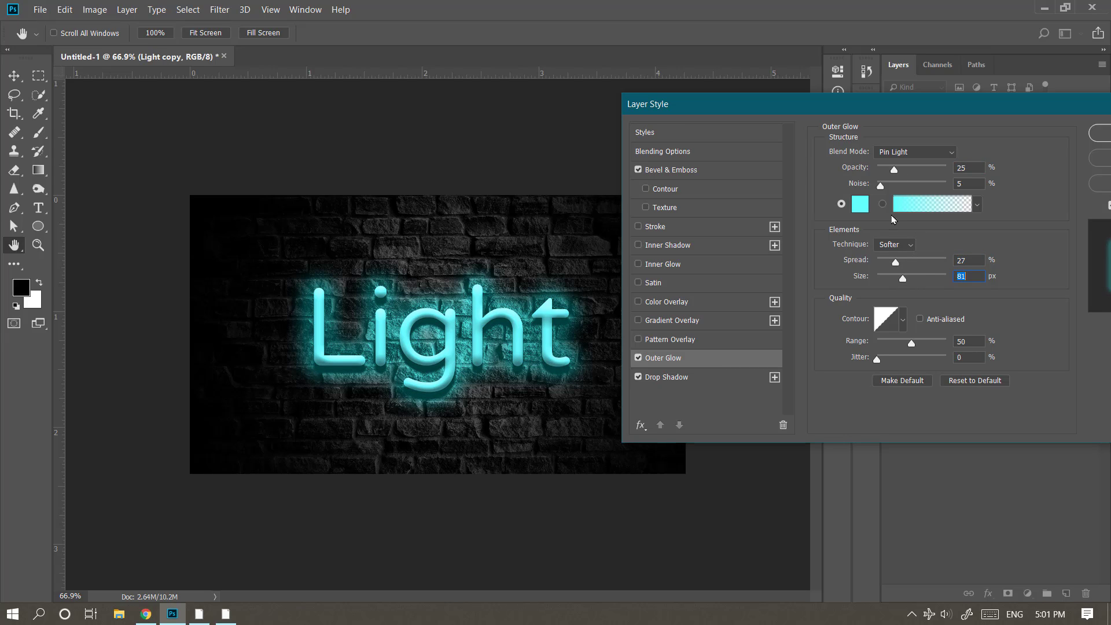
drag(895, 172, 891, 172)
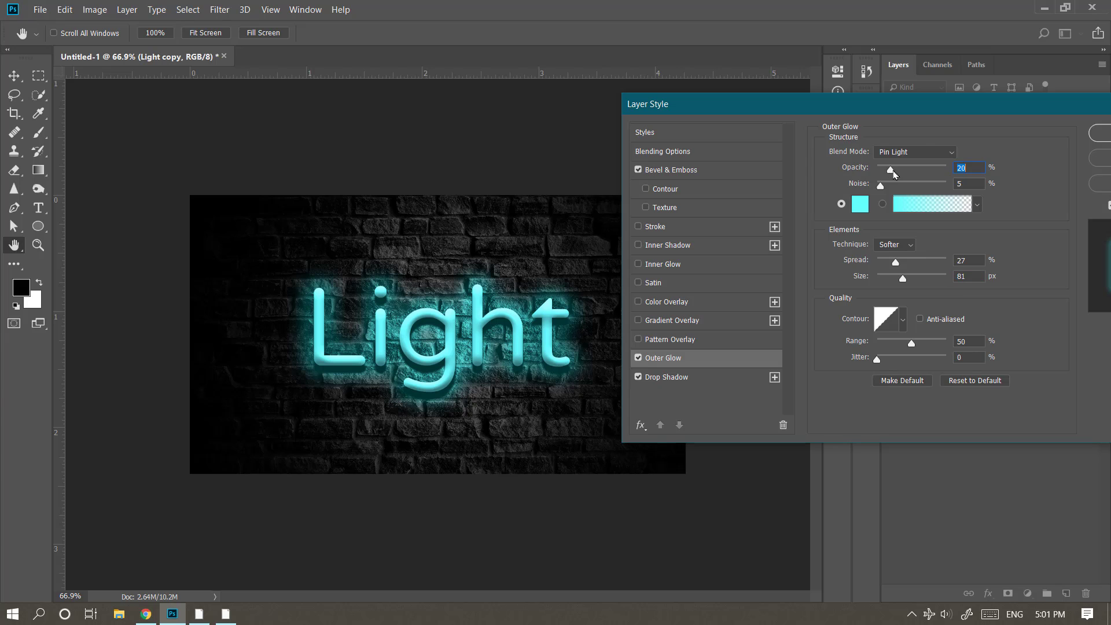
drag(928, 114, 770, 120)
click(975, 141)
key(v)
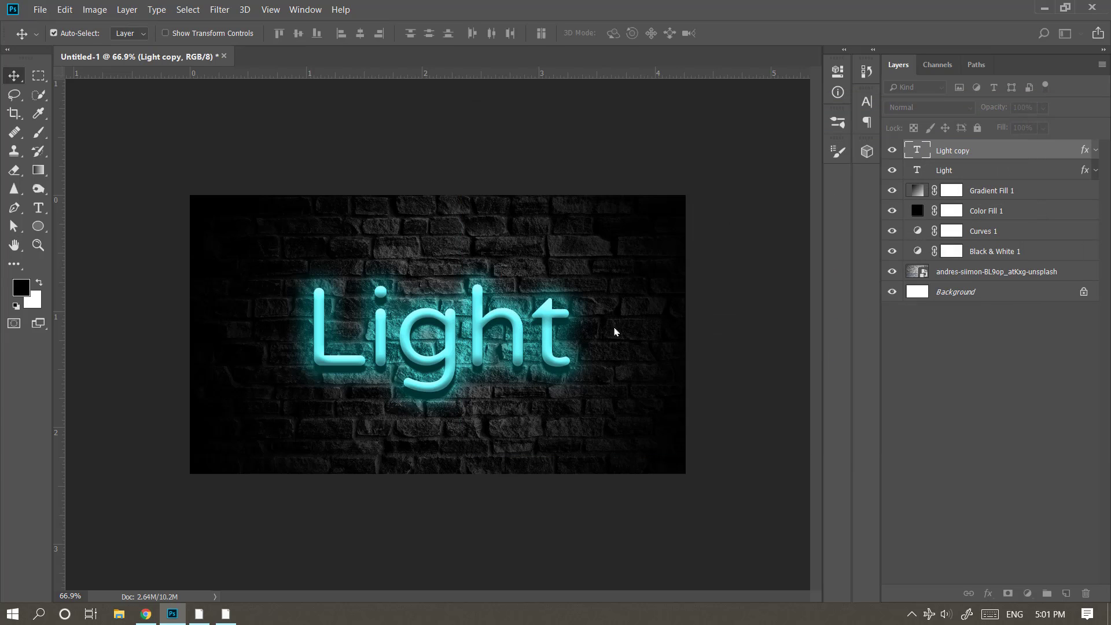
Step: Compare the glow with and without each of the two text layers by hiding and showing them
scroll(604, 285, down, 2)
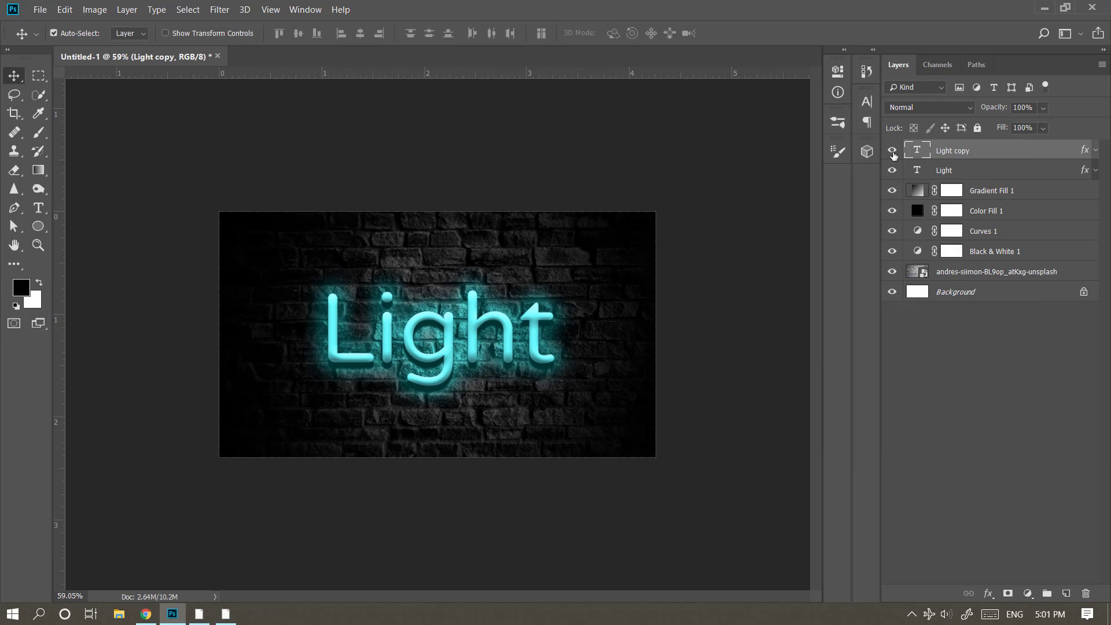
click(892, 150)
click(893, 154)
click(892, 172)
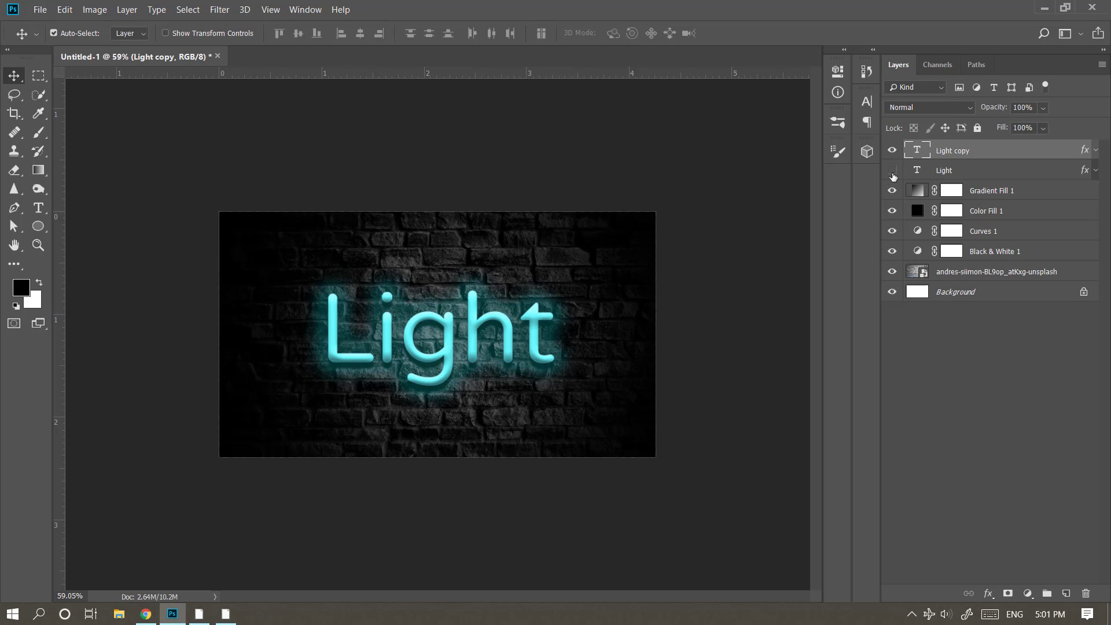
click(894, 170)
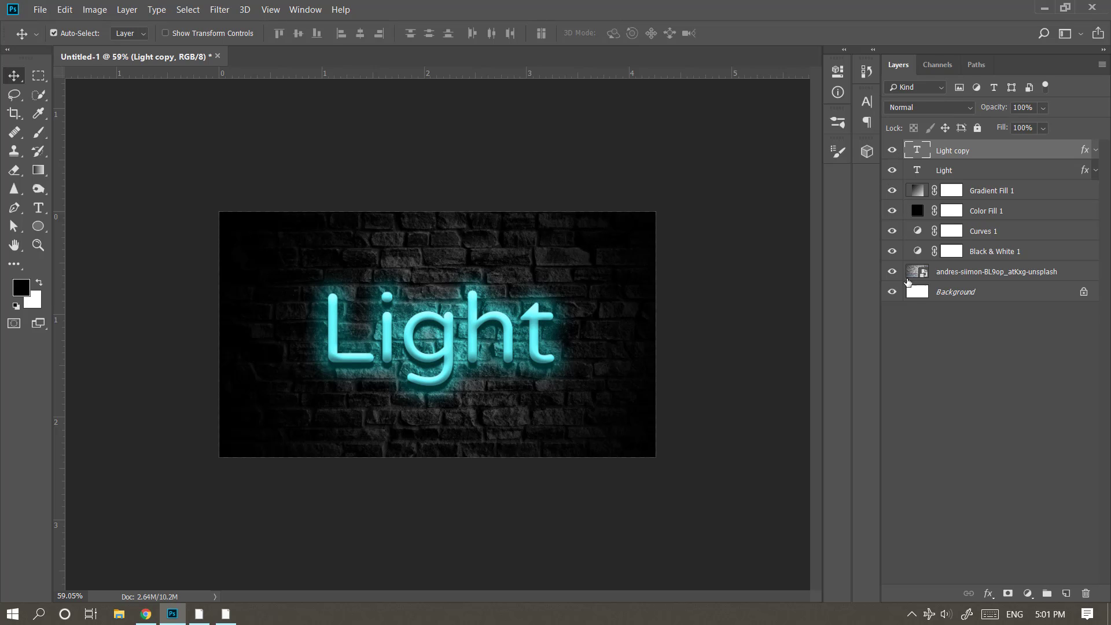
Step: Group the gradient fill, color fill, curves and black-and-white layers, and compare the image with the group hidden and shown
click(979, 191)
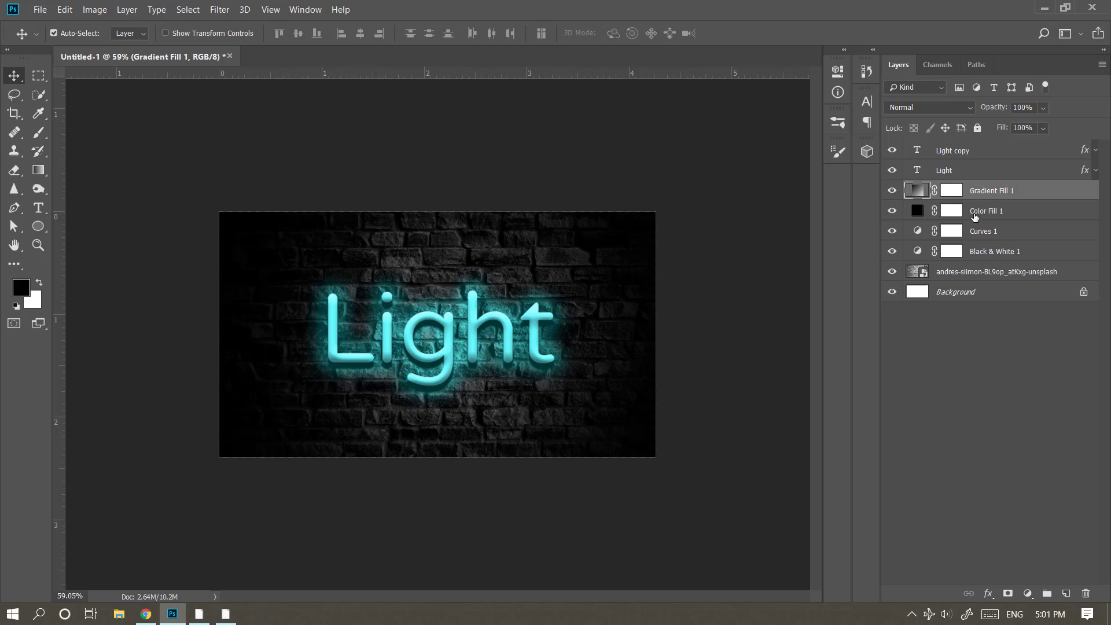
shift+click(990, 253)
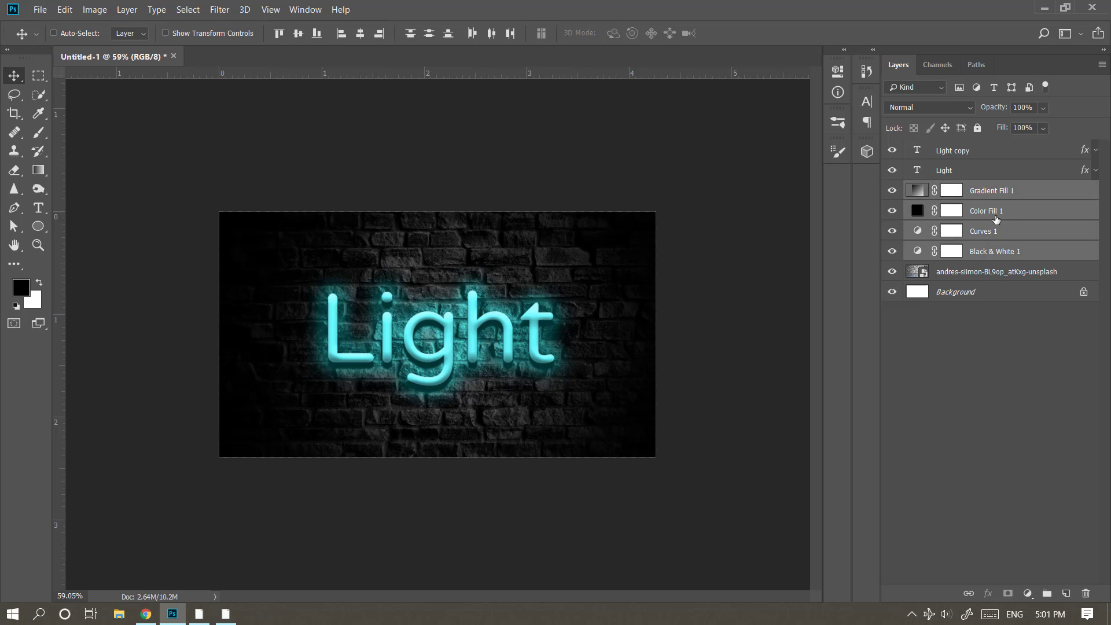
key(ctrl+g)
click(899, 191)
click(898, 191)
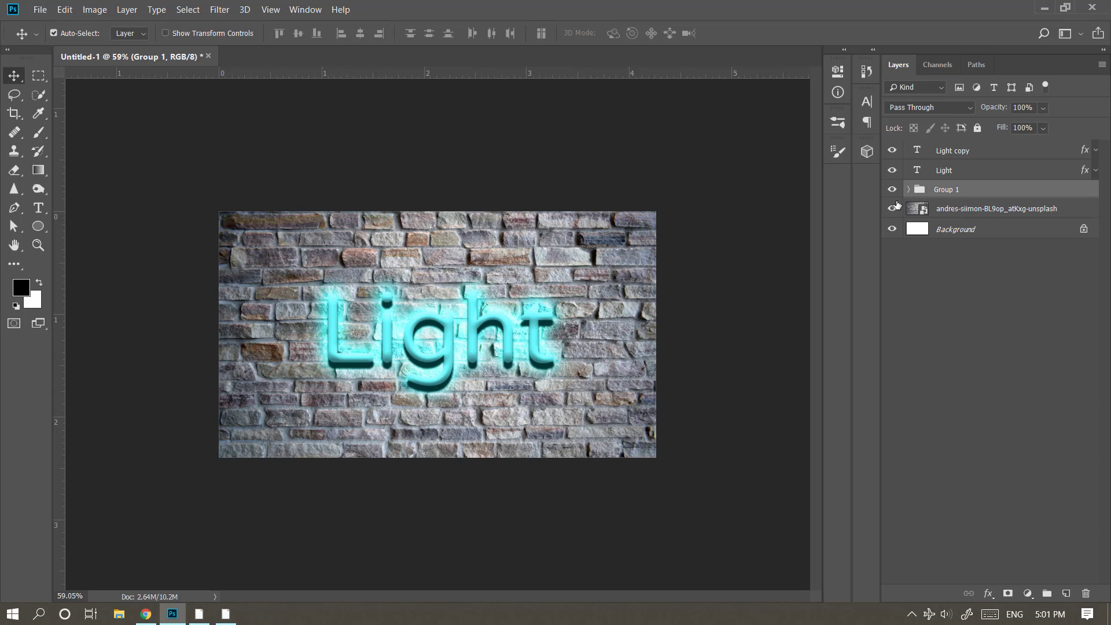
Step: Stamp all visible layers into a new layer above the "Light copy" text layer and convert it to a smart object
scroll(791, 149, up, 1)
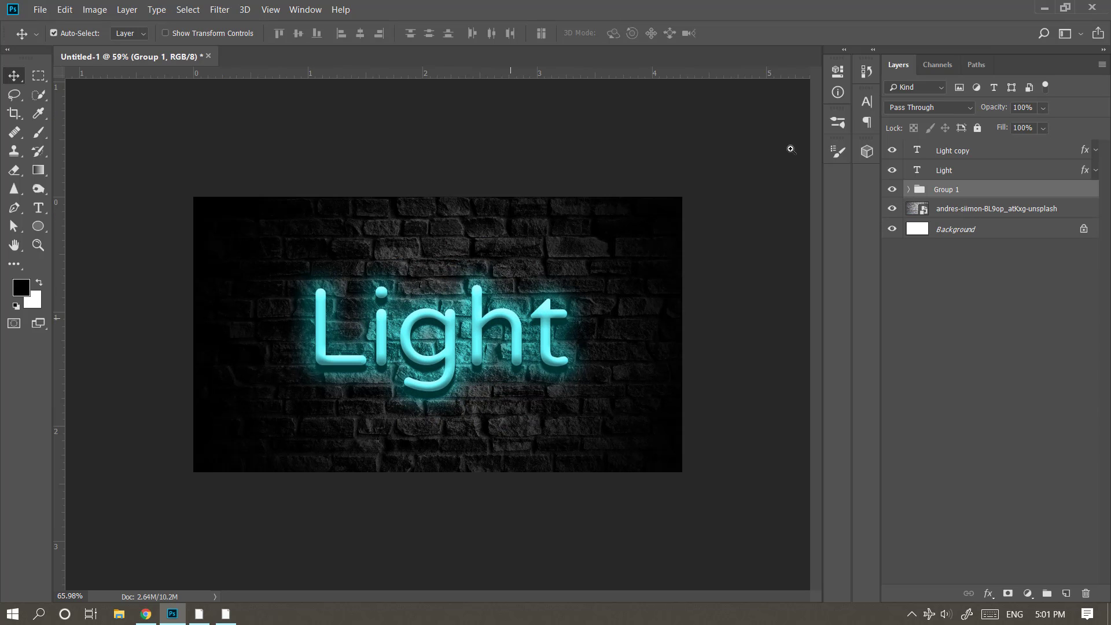
click(933, 155)
scroll(660, 271, up, 1)
scroll(661, 271, up, 1)
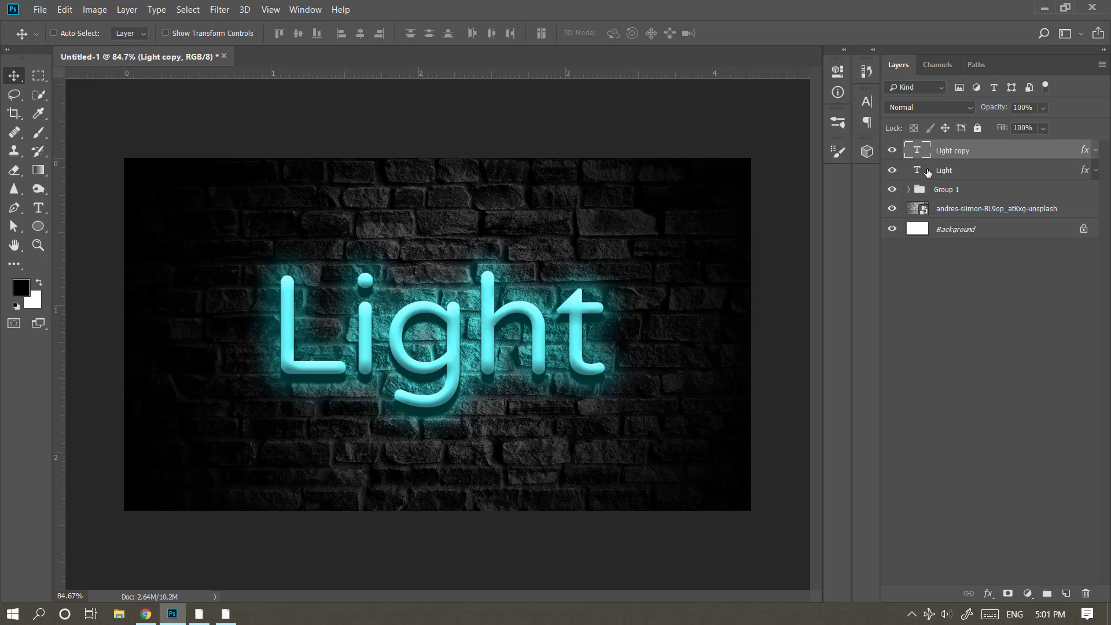
key(ctrl+alt+shift+e)
click(892, 151)
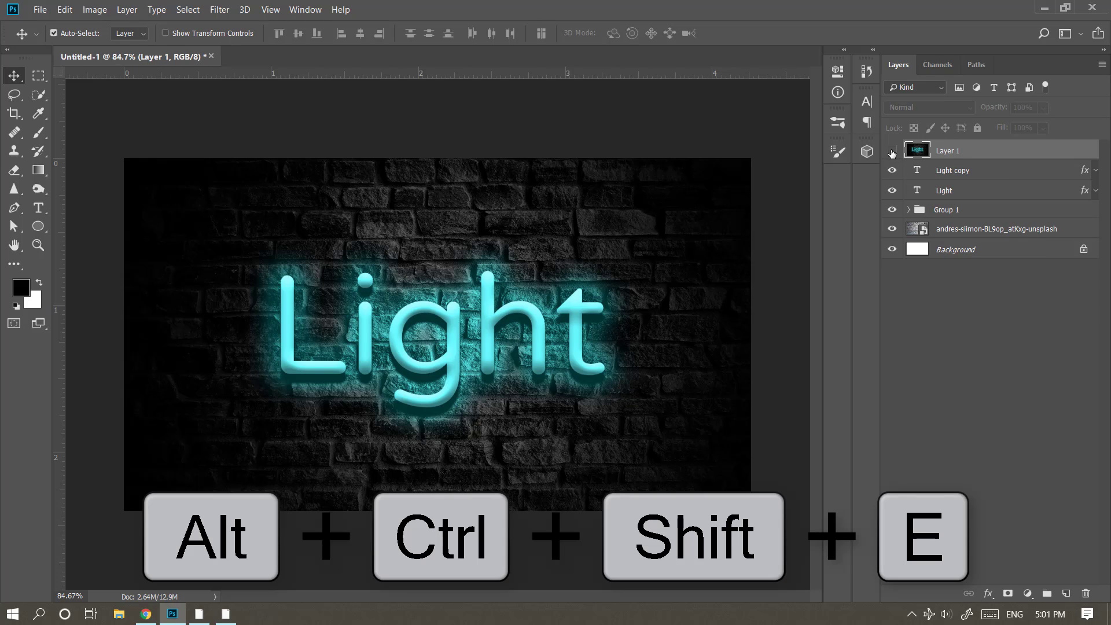
right_click(984, 154)
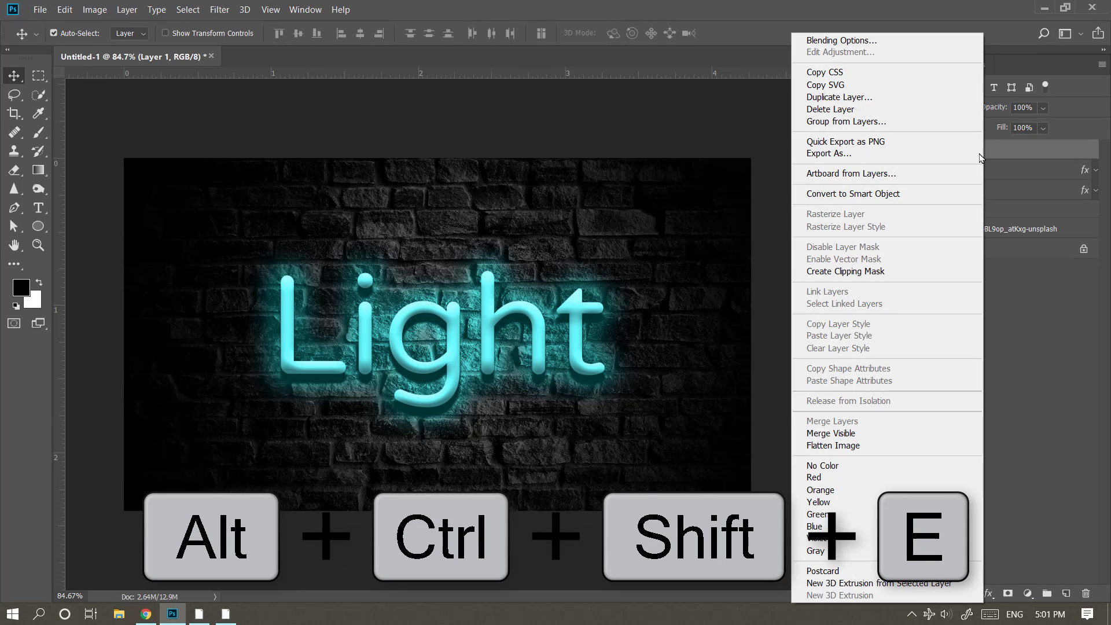
click(915, 195)
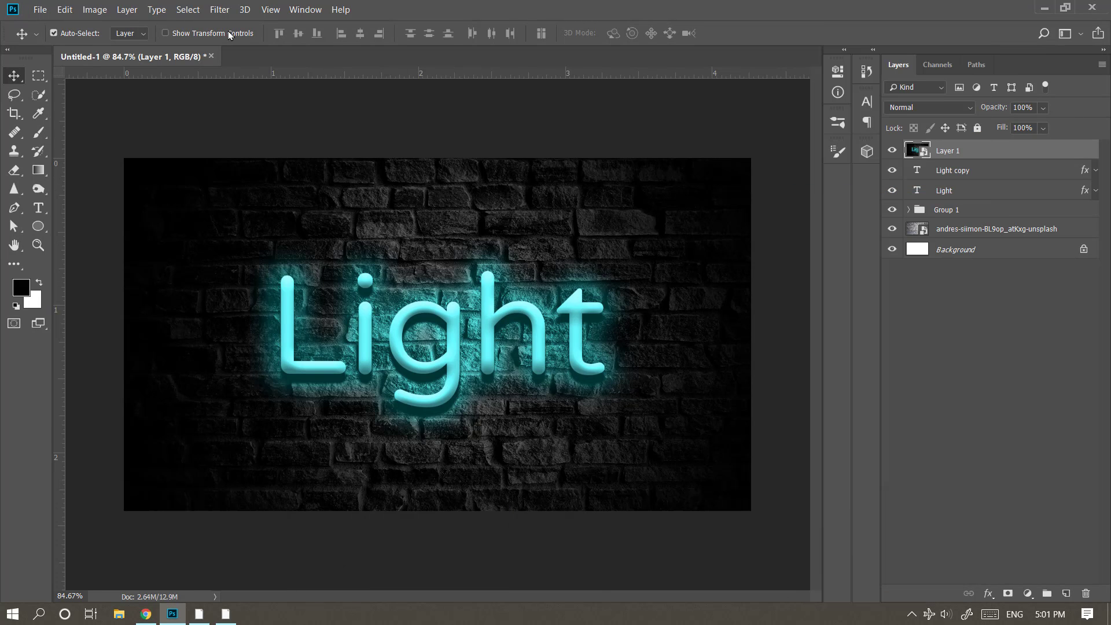
Step: Start the Camera Raw Filter on the merged layer with temperature -16, exposure -0.50, contrast +10, highlights -10 and shadows +10
click(220, 10)
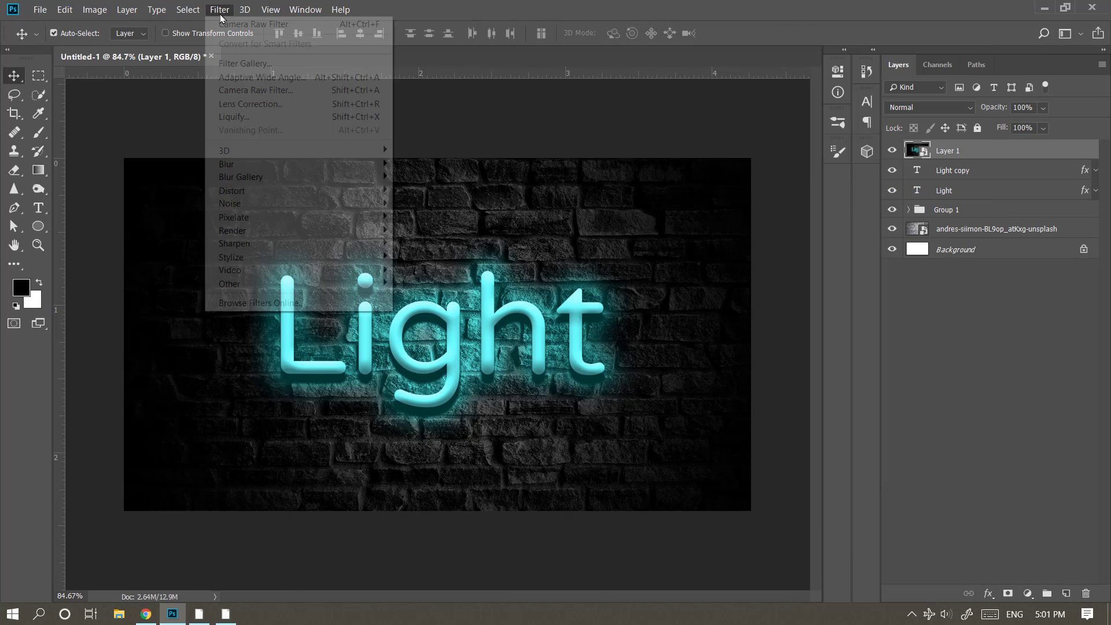
click(334, 90)
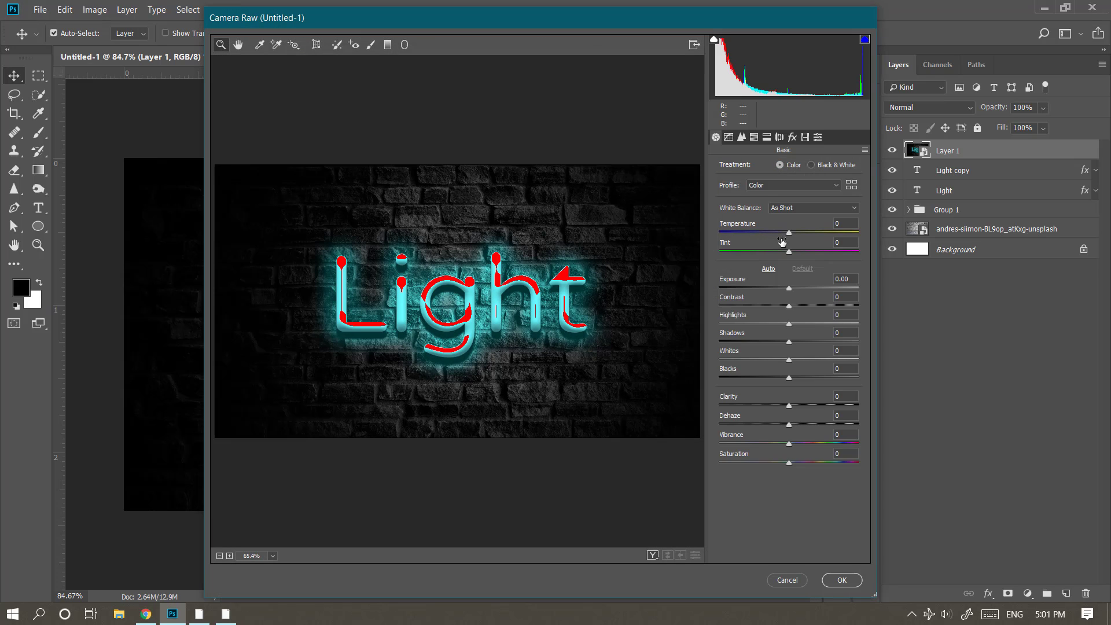
drag(790, 236, 779, 238)
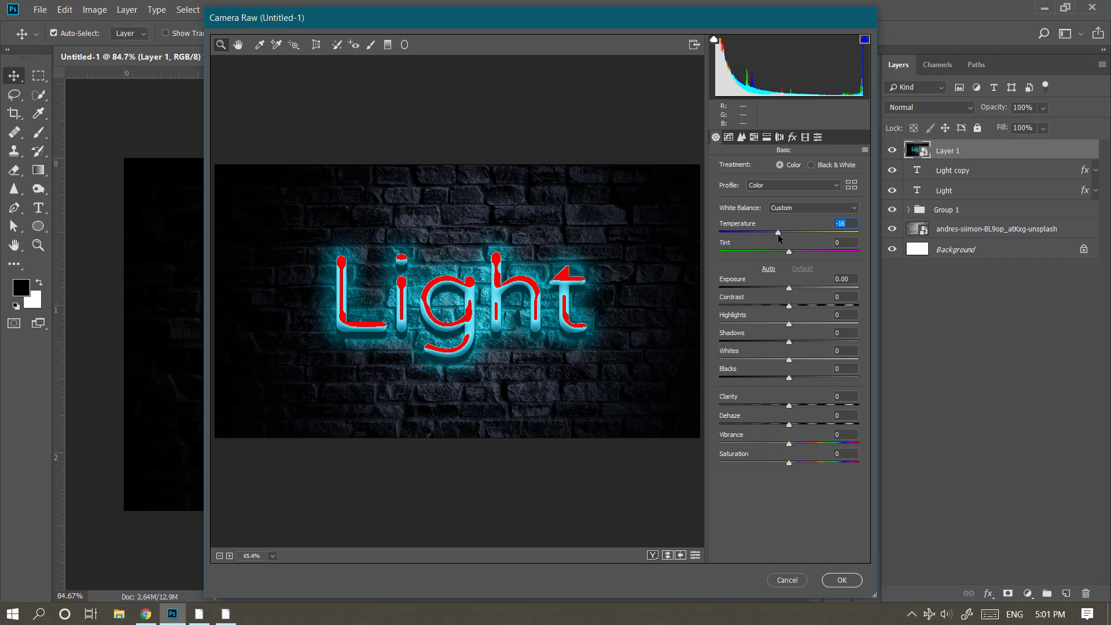
drag(789, 288, 782, 324)
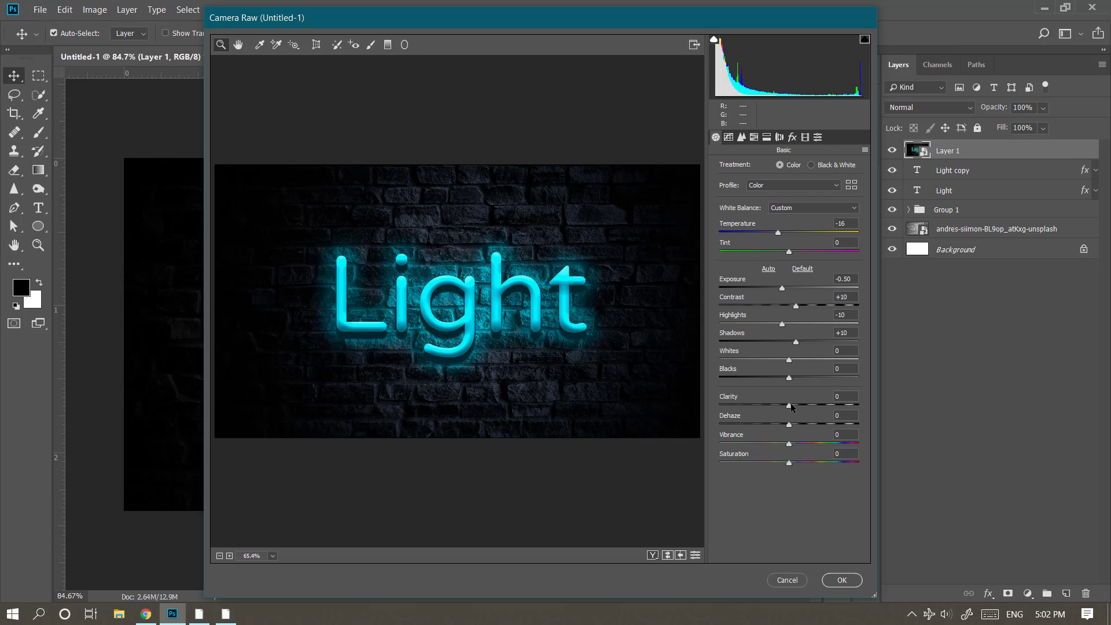
Step: Set whites to -2, temperature to -13, clarity to +12 and dehaze to +13, and apply the Camera Raw Filter
drag(789, 360, 788, 361)
mouse_move(778, 234)
mouse_down()
mouse_move(806, 236)
mouse_move(771, 238)
mouse_move(781, 234)
mouse_up()
drag(789, 408, 798, 428)
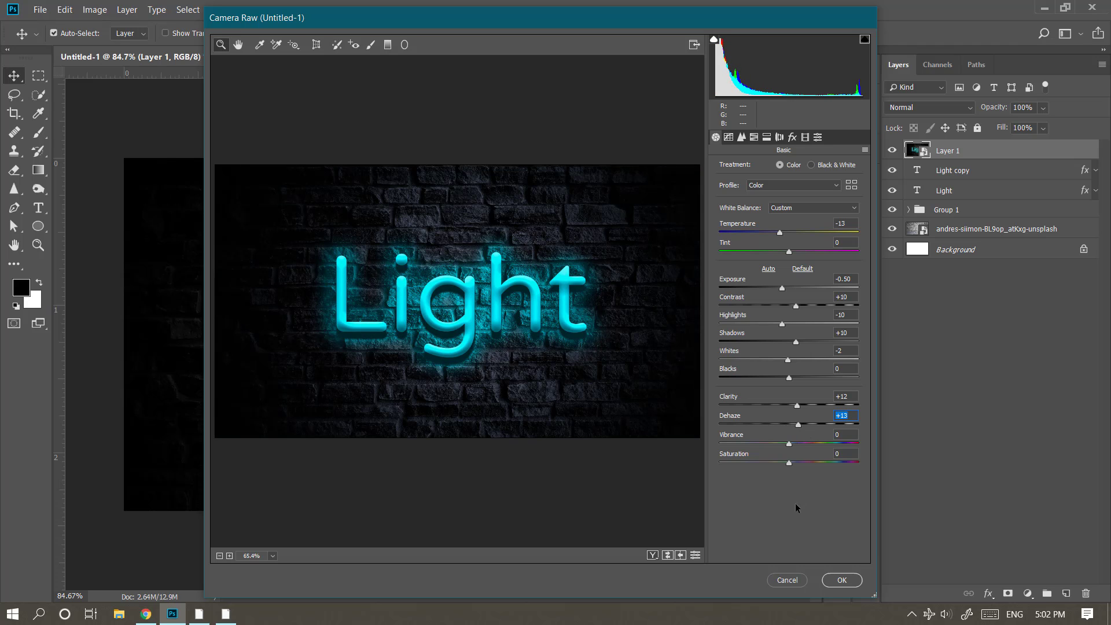
click(833, 582)
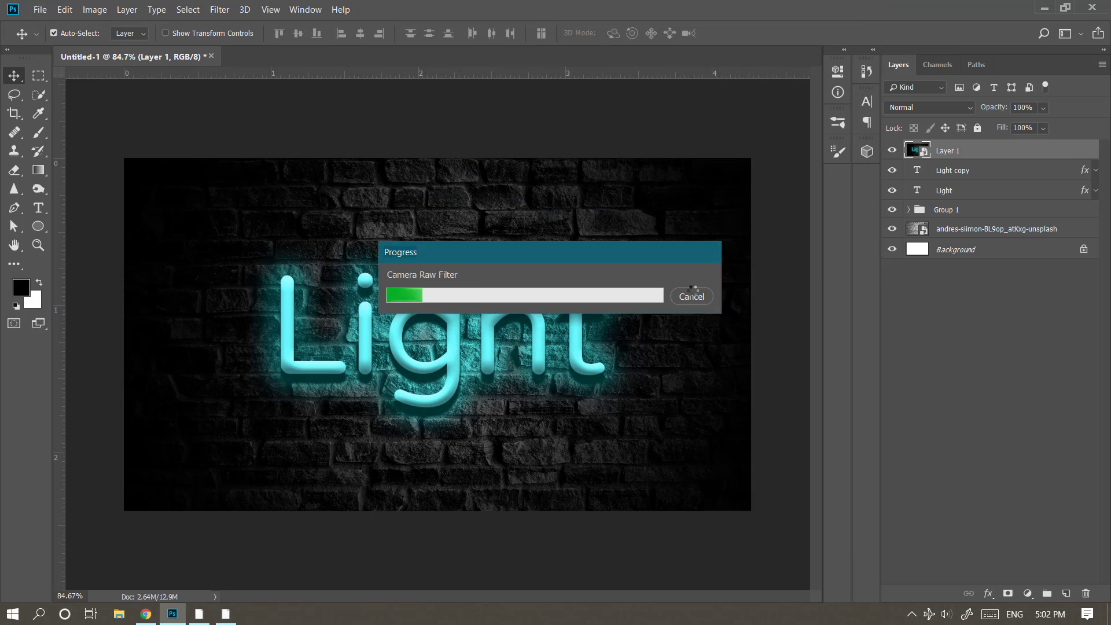
Step: Compare the image before and after the Camera Raw grading by hiding and showing the merged layer
click(893, 153)
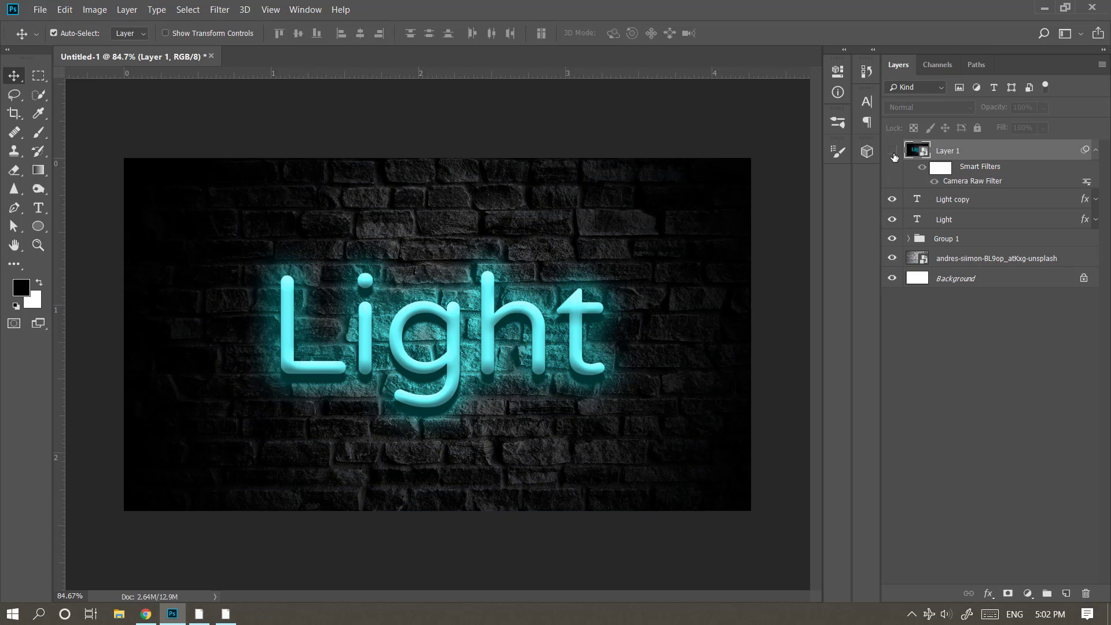
click(895, 154)
click(894, 151)
click(894, 152)
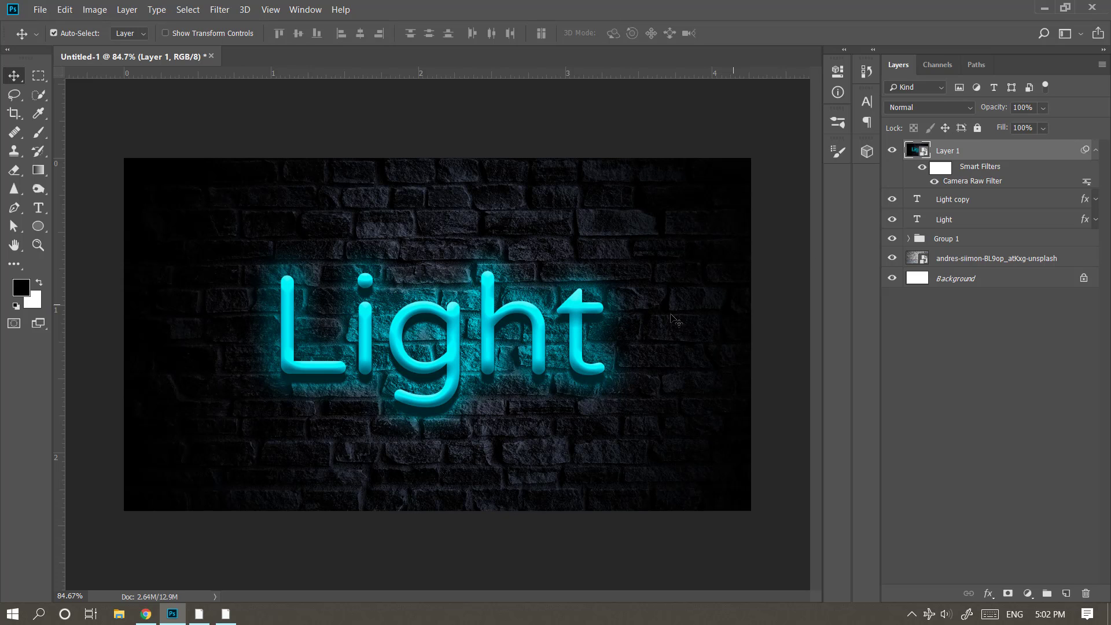
scroll(625, 299, down, 3)
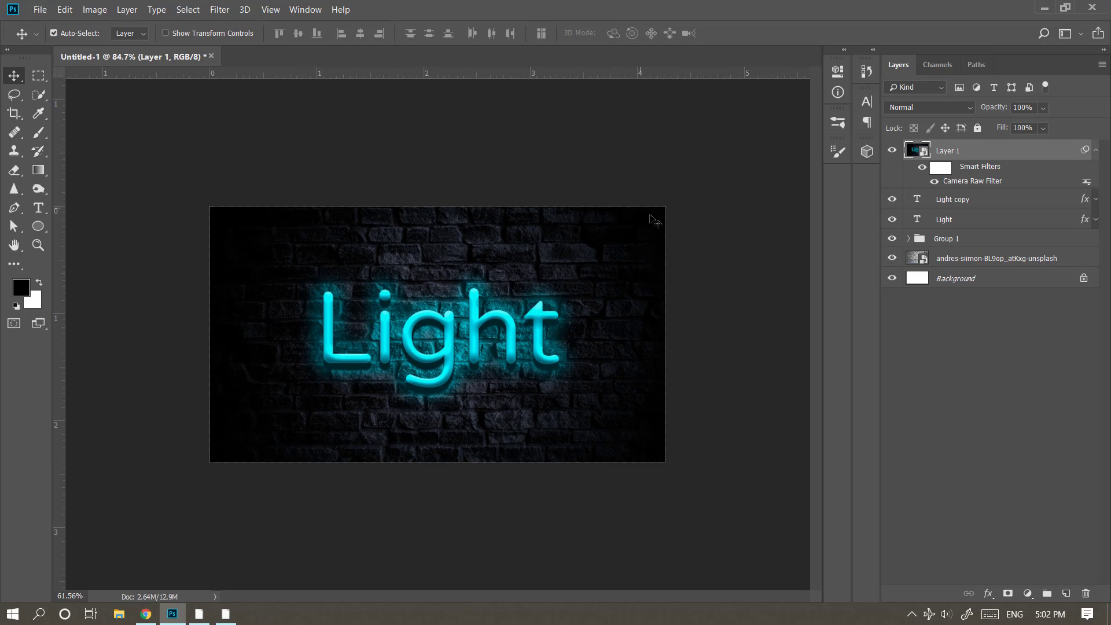